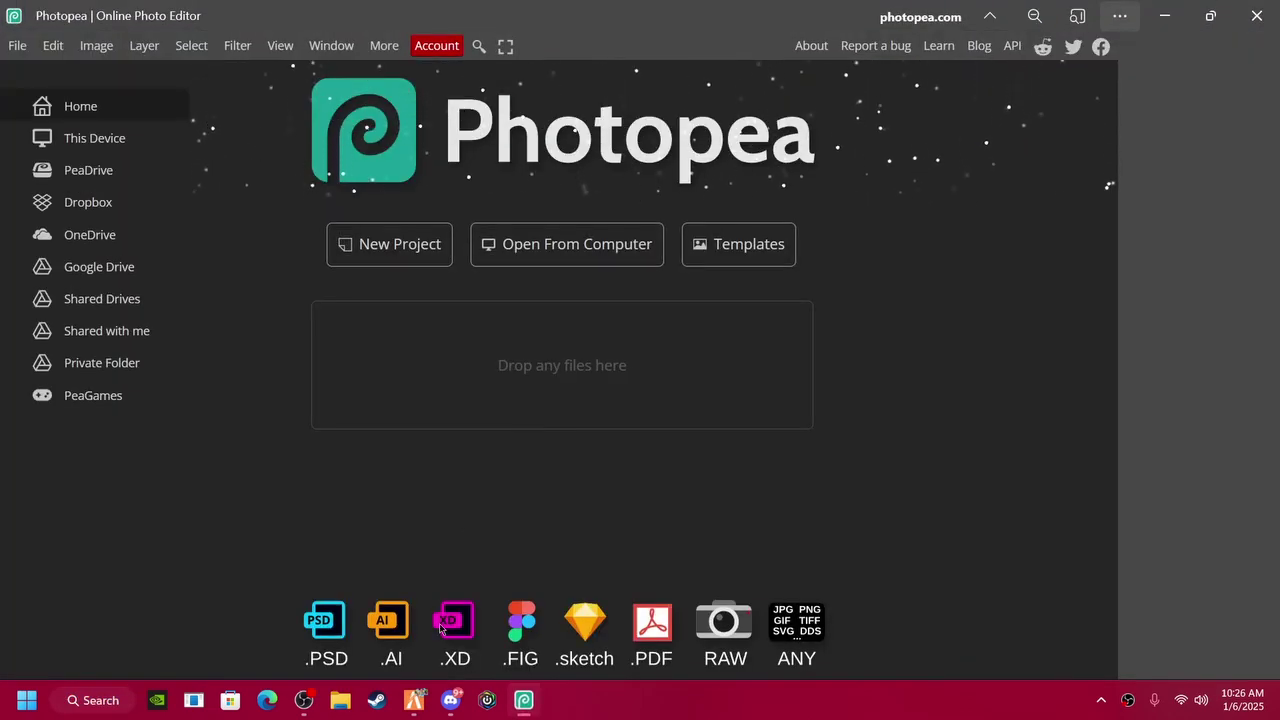
Step: Uncover the FiveM game window behind Photopea and move the character beside the dumpsters
drag(684, 18, 673, 608)
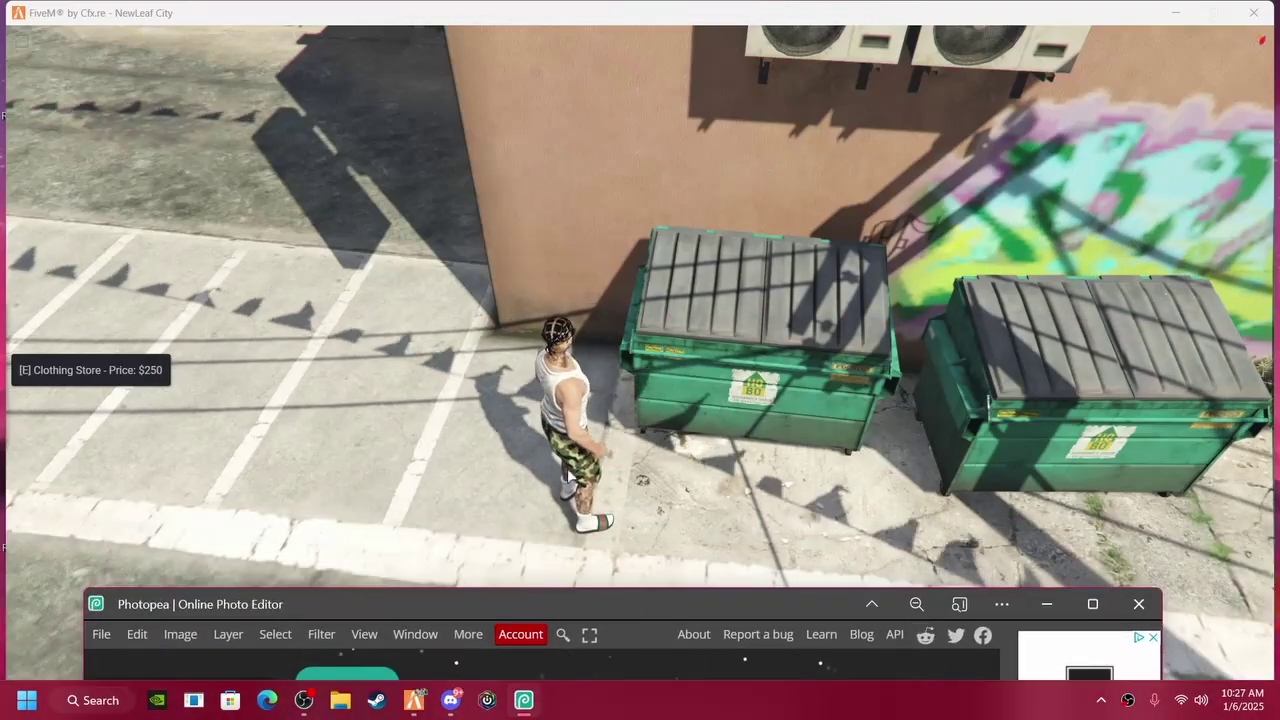
click(666, 391)
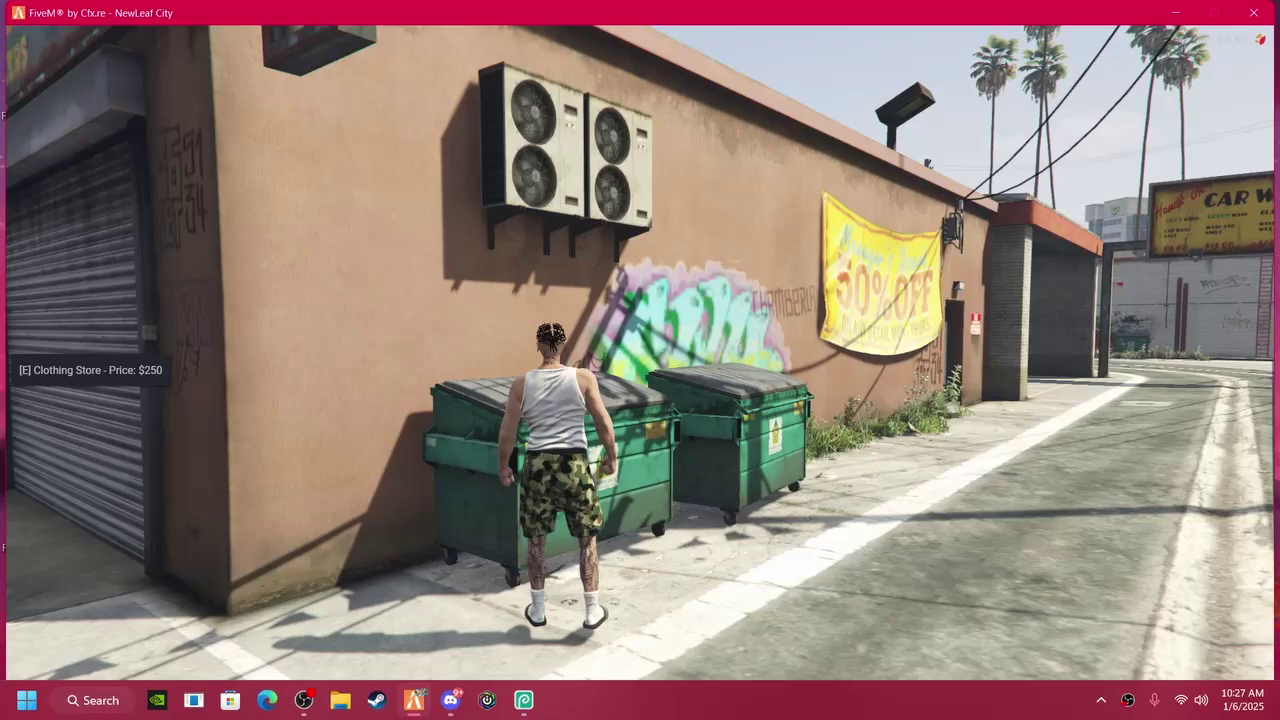
key(w)
Step: Bring up the Cinematic Cam controls with the /flicks chat command
key(Delete)
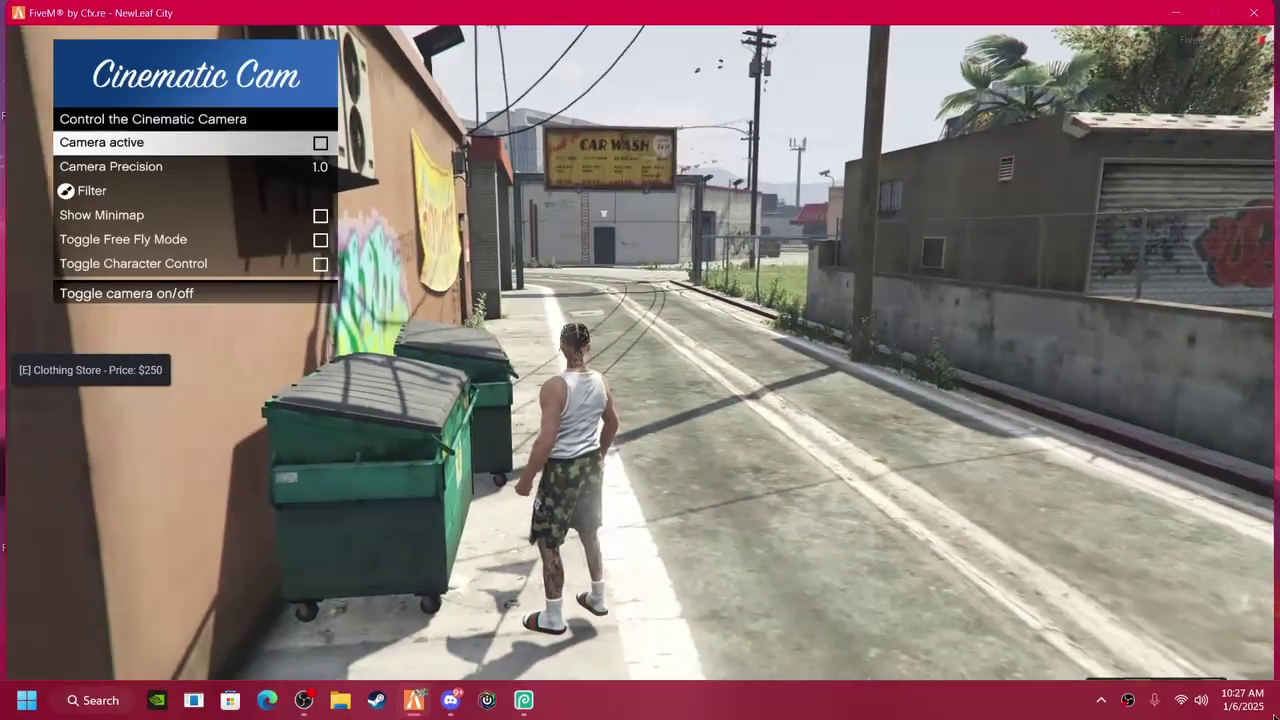
key(Escape)
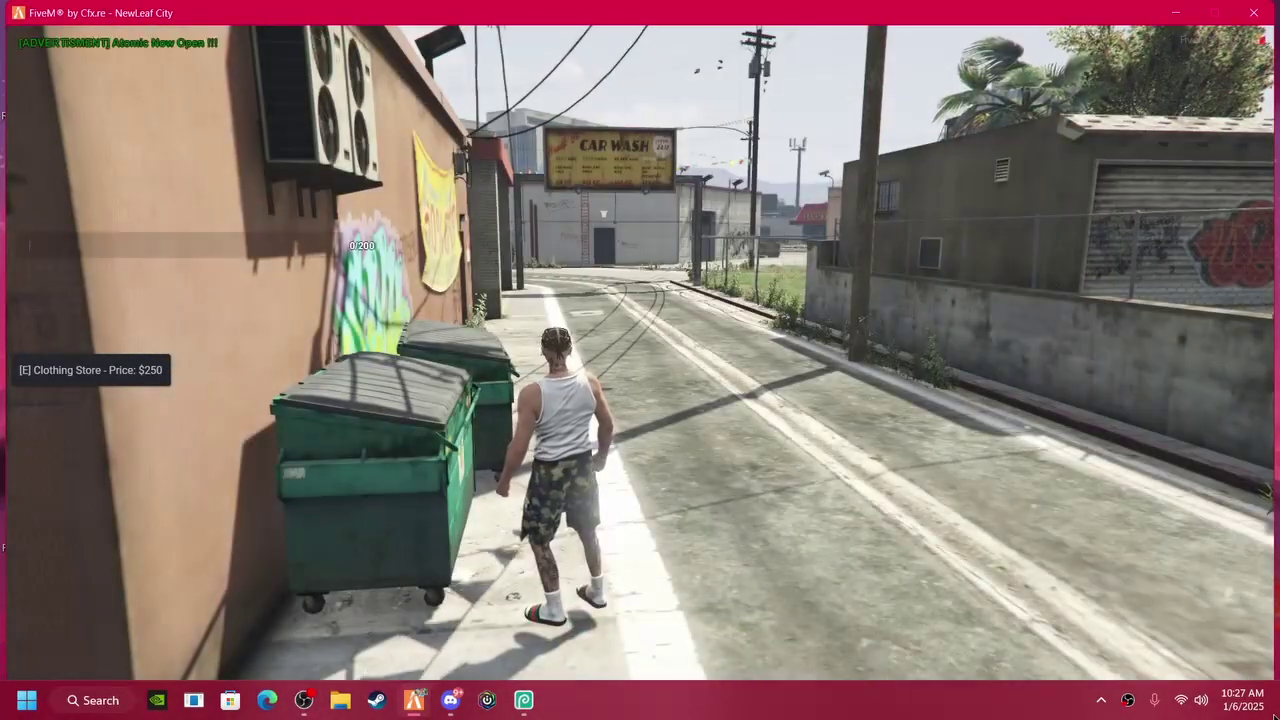
text(t/flicks)
key(Return)
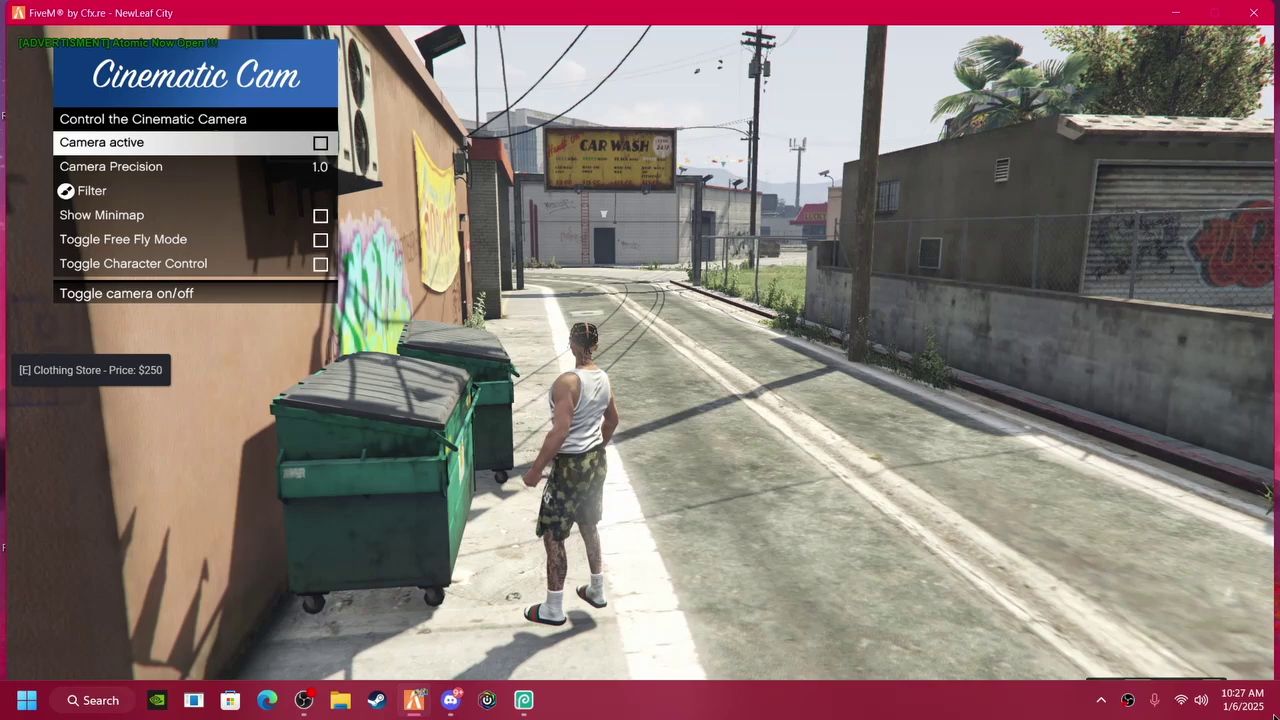
Step: Try a cinematic camera view of the character beside the dumpster and switch the camera off again
key(Return)
key(s)
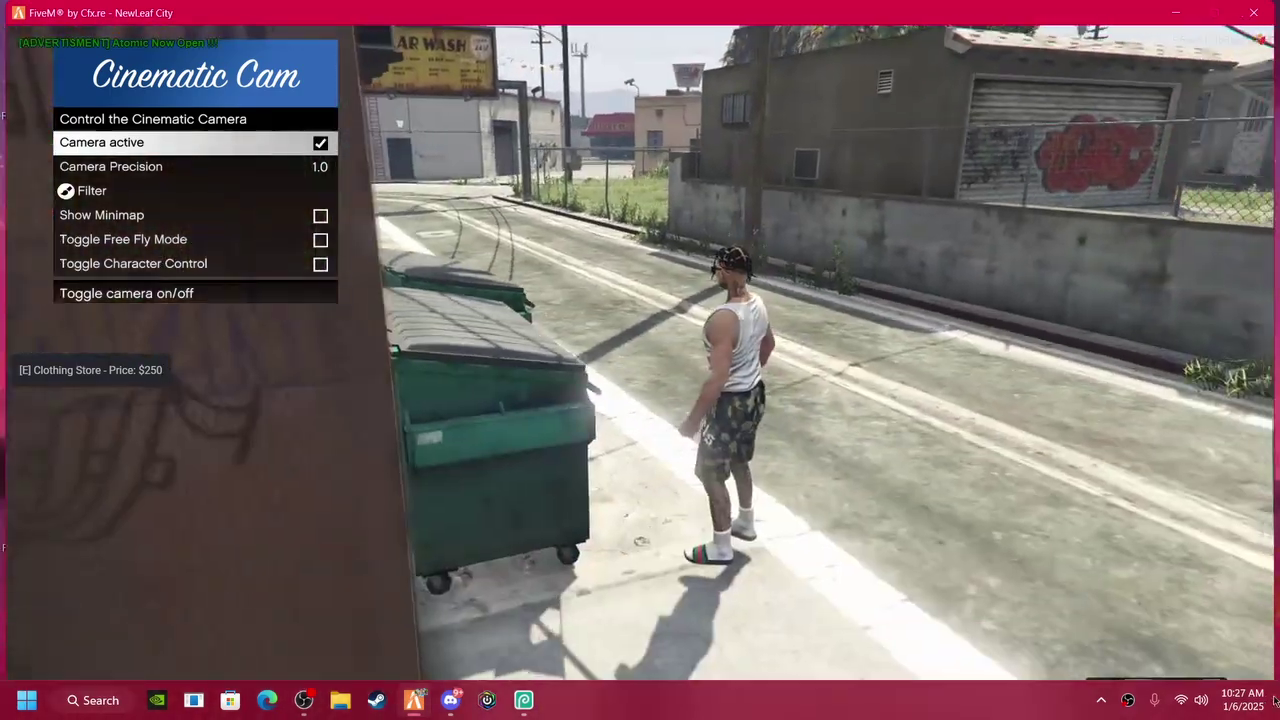
key(Up)
key(Up)
key(Up)
key(Up)
key(Up)
key(Up)
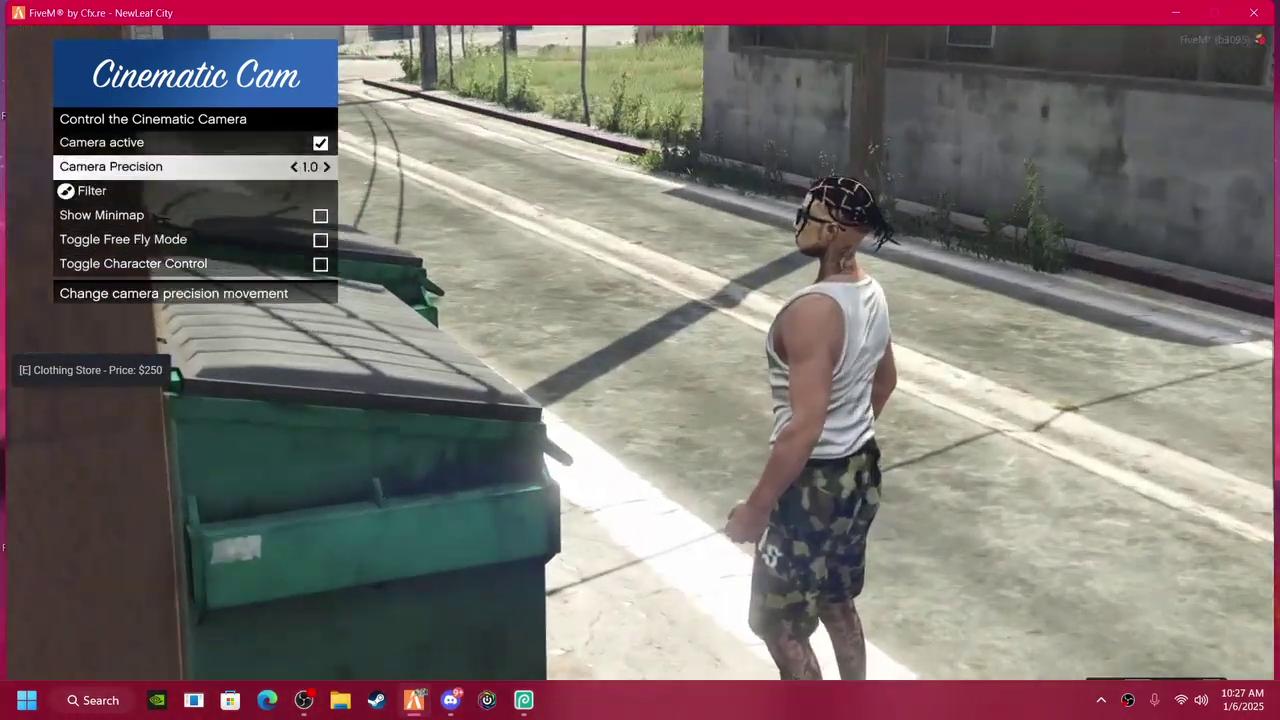
key(Return)
key(s)
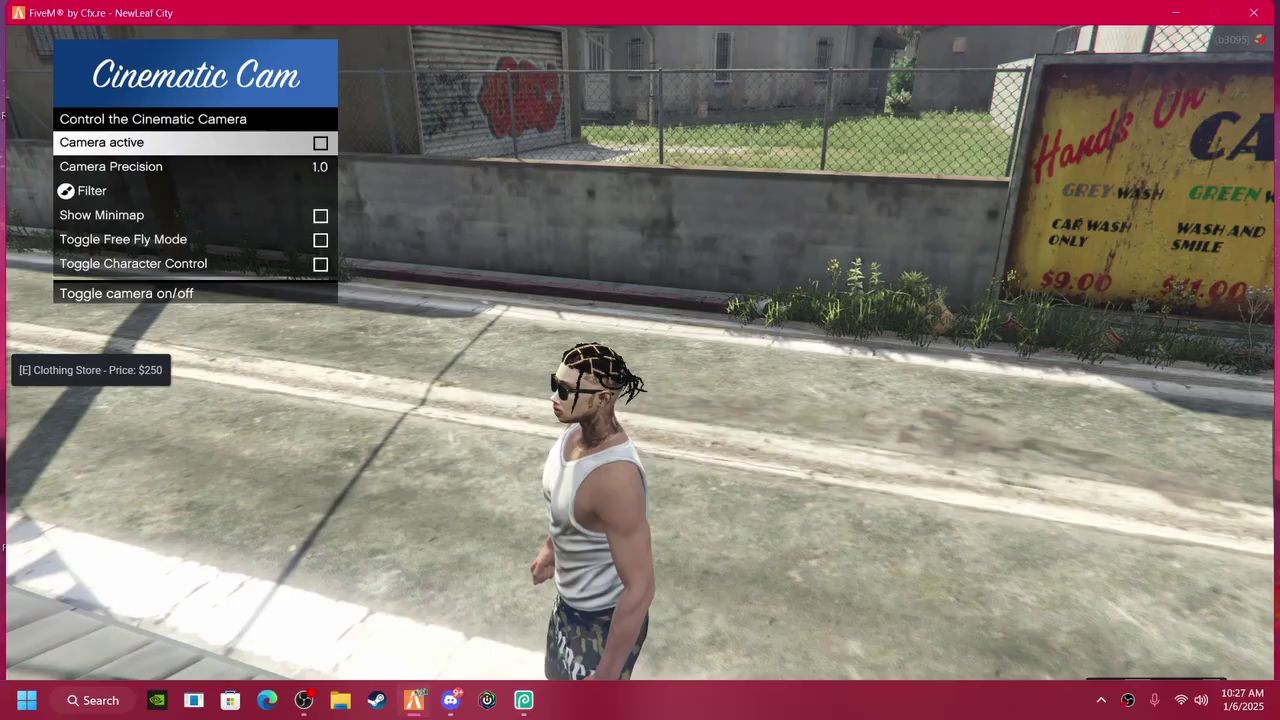
Step: Activate the cinematic camera, frame the character from the front near the dumpsters, and dismiss the camera controls
key(Return)
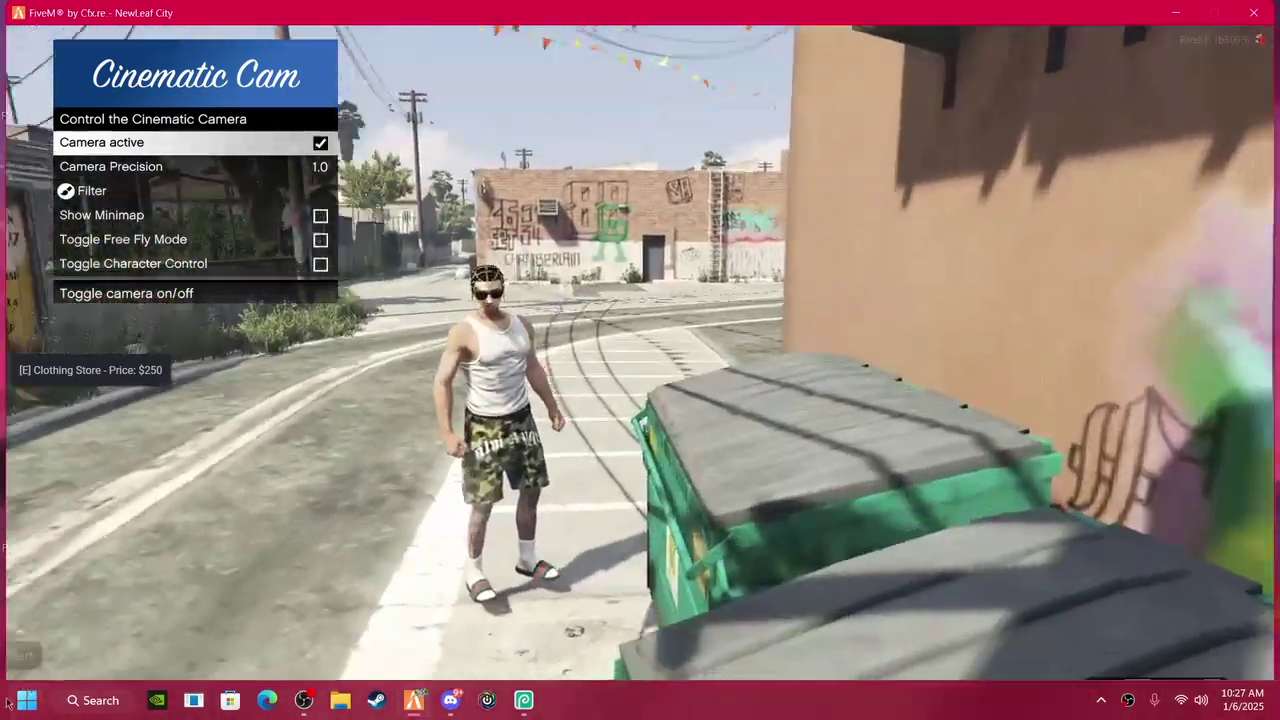
key(Up)
key(Up)
key(Up)
key(Up)
key(Up)
key(Up)
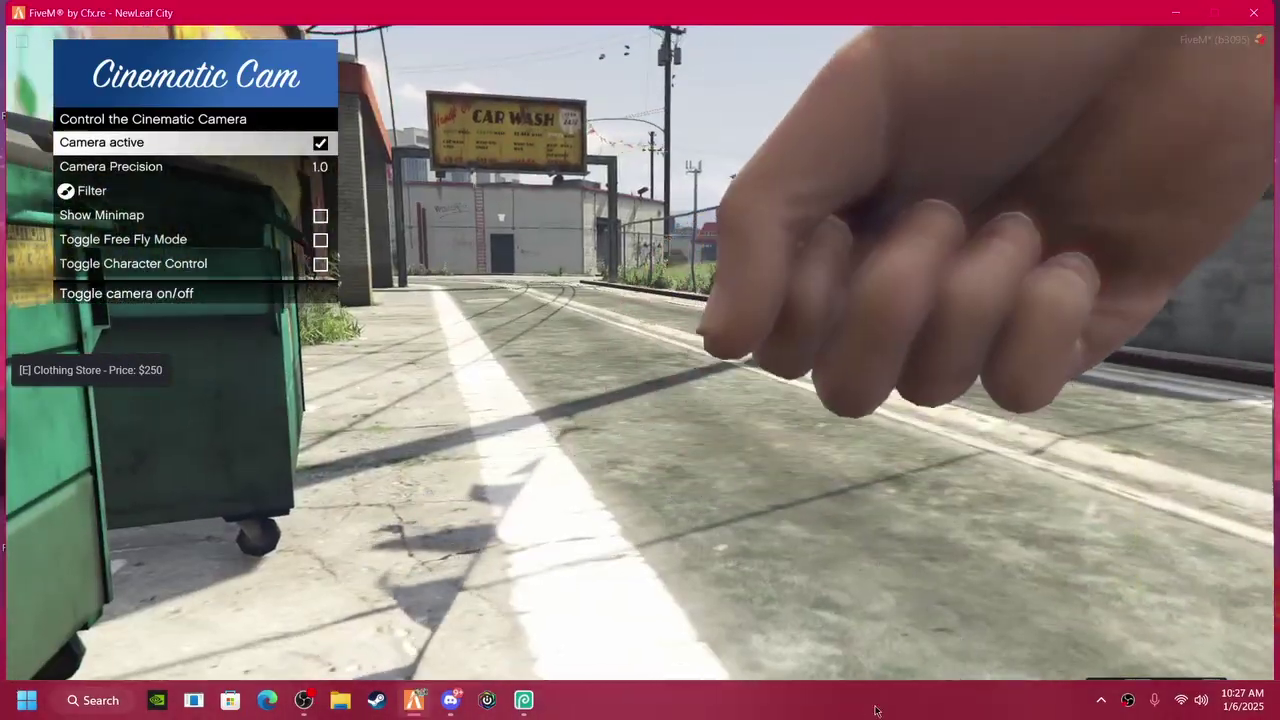
key(BackSpace)
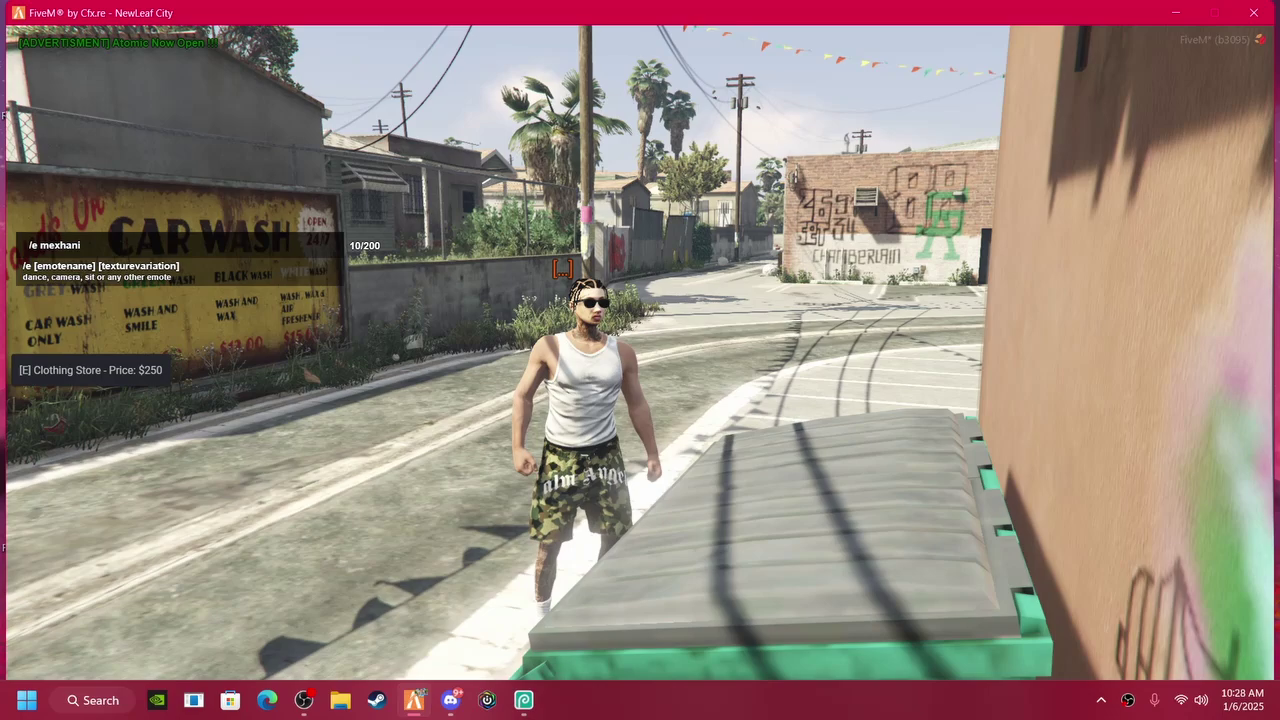
Step: Try the "/e mexhani" emote command and search the emotes for "trash emoter"
key(Return)
key(Return)
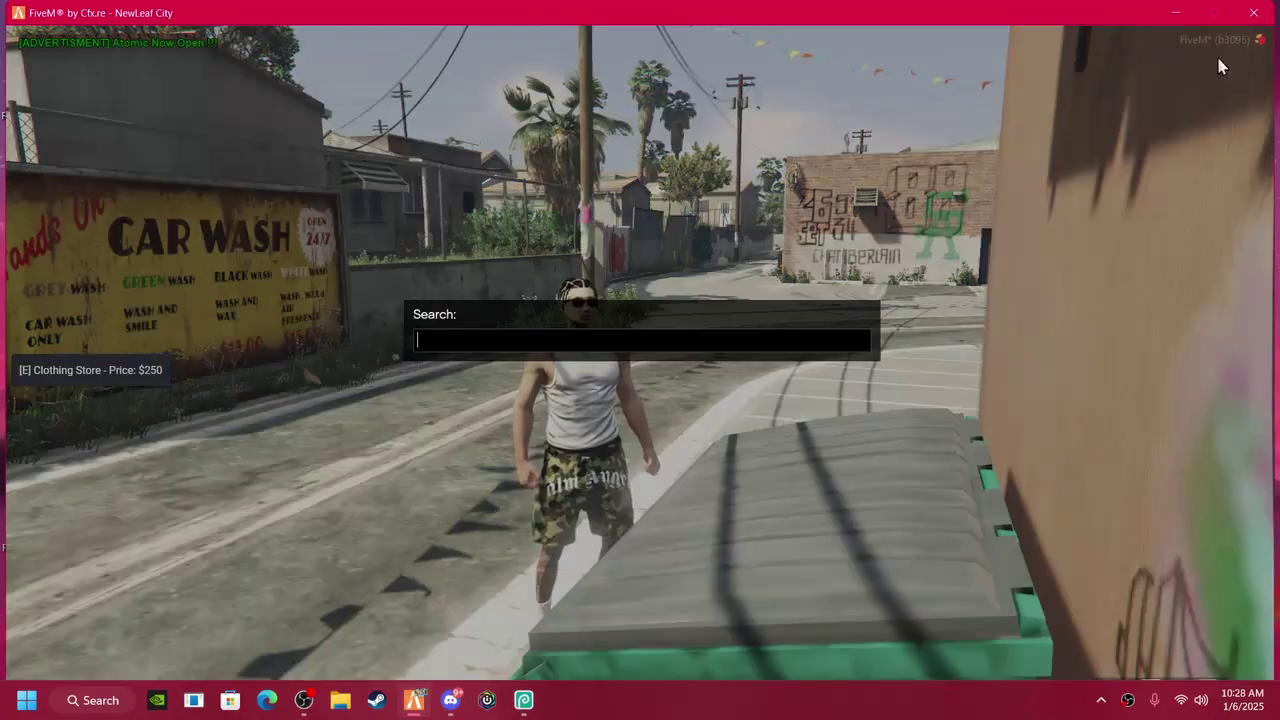
text(trash)
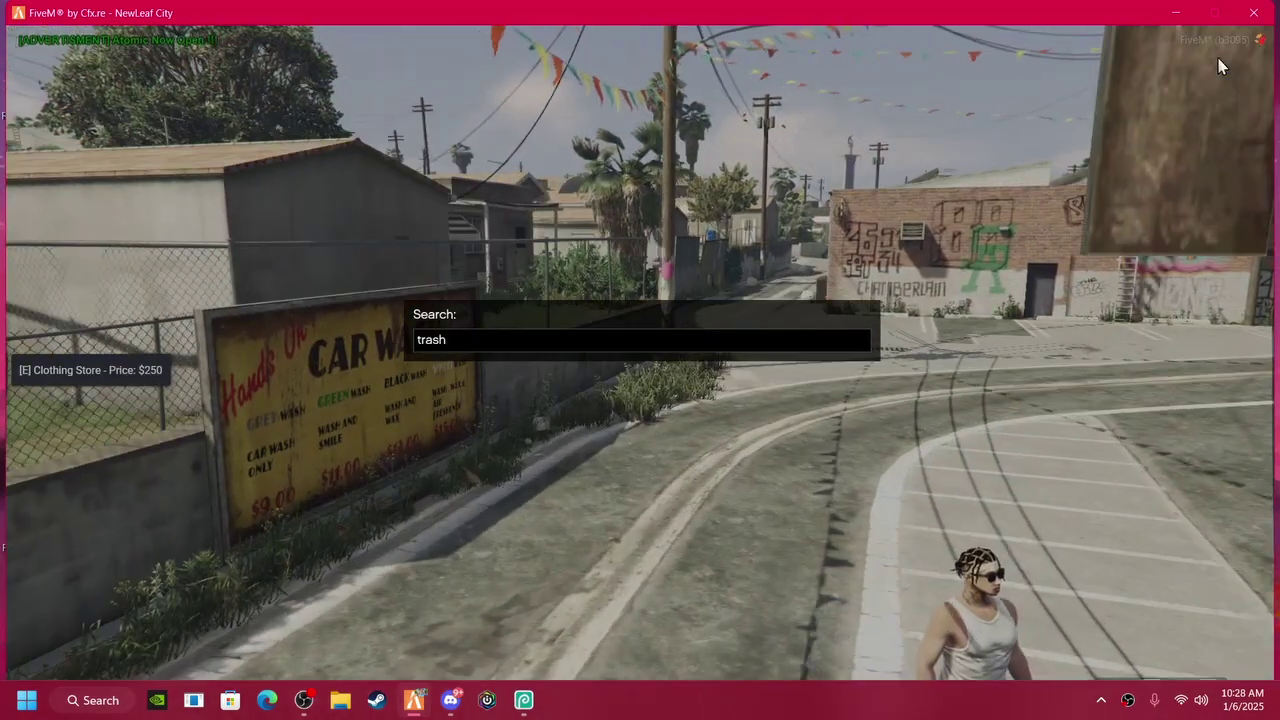
text( emoter)
key(Return)
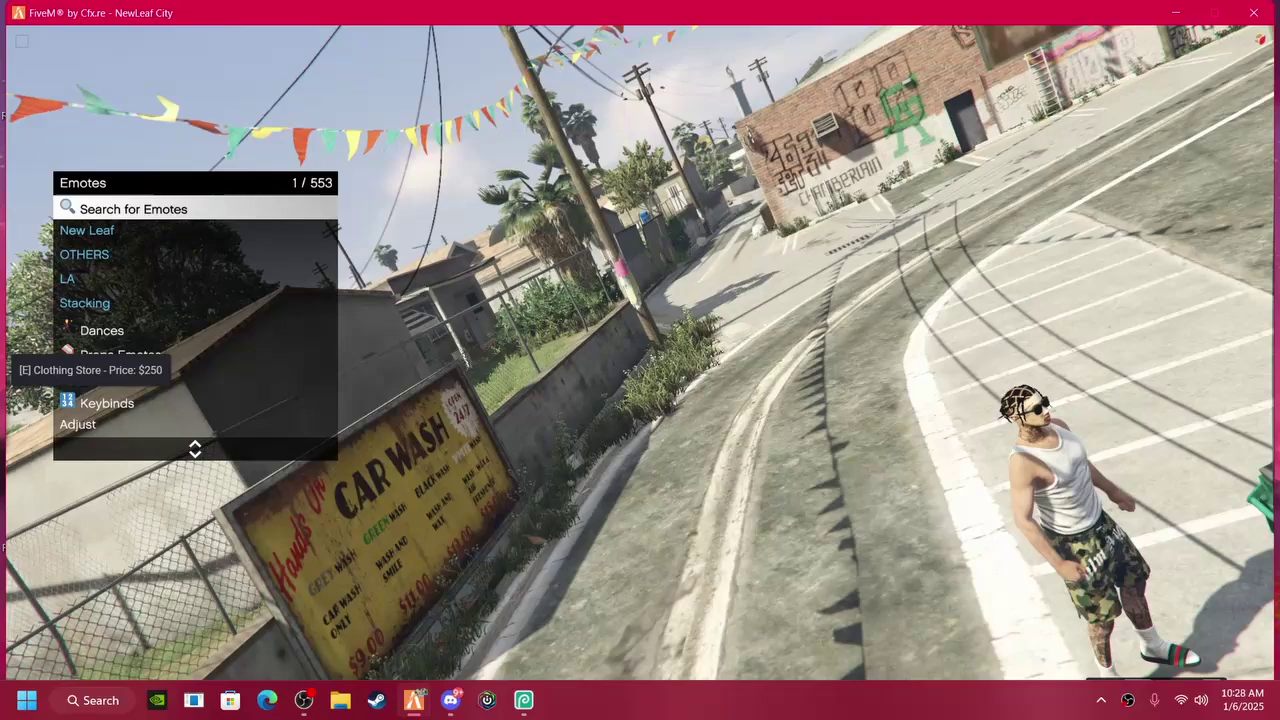
Step: Search the emotes for "trash"
key(Return)
text(trash)
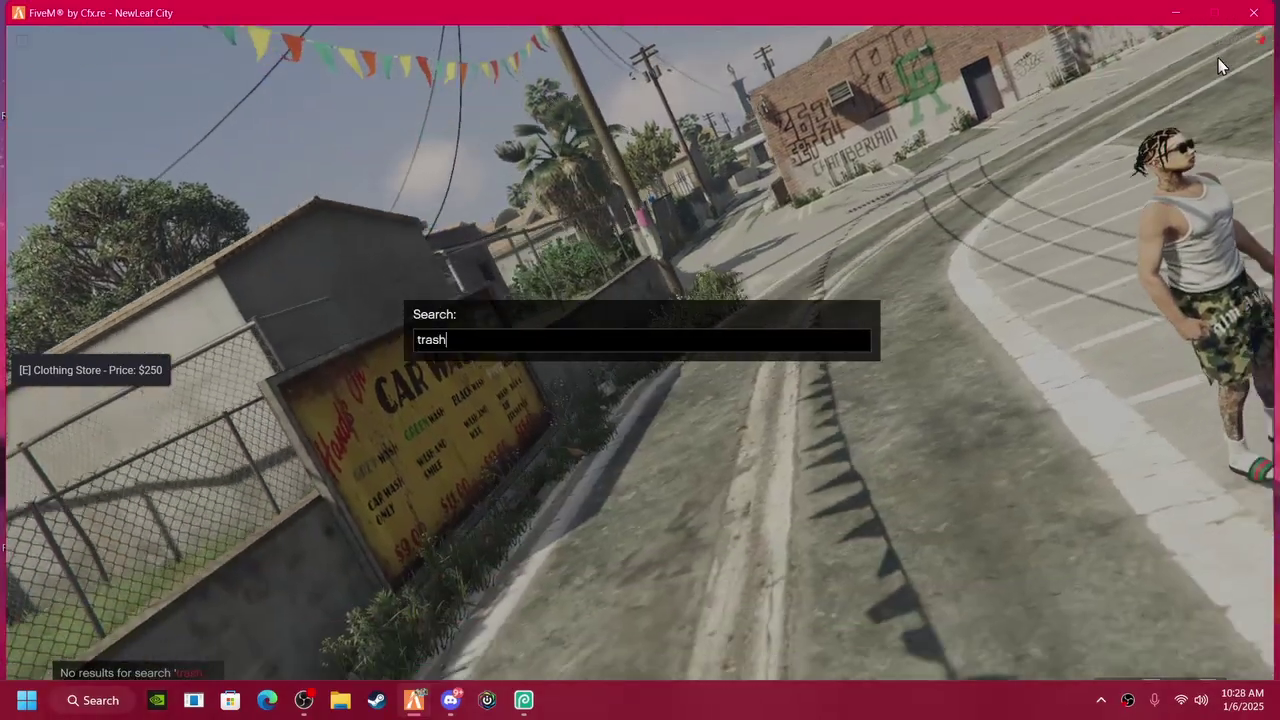
key(Return)
Step: Search the emotes for "garbage" and play the Garbage Bag emote on the character
key(Return)
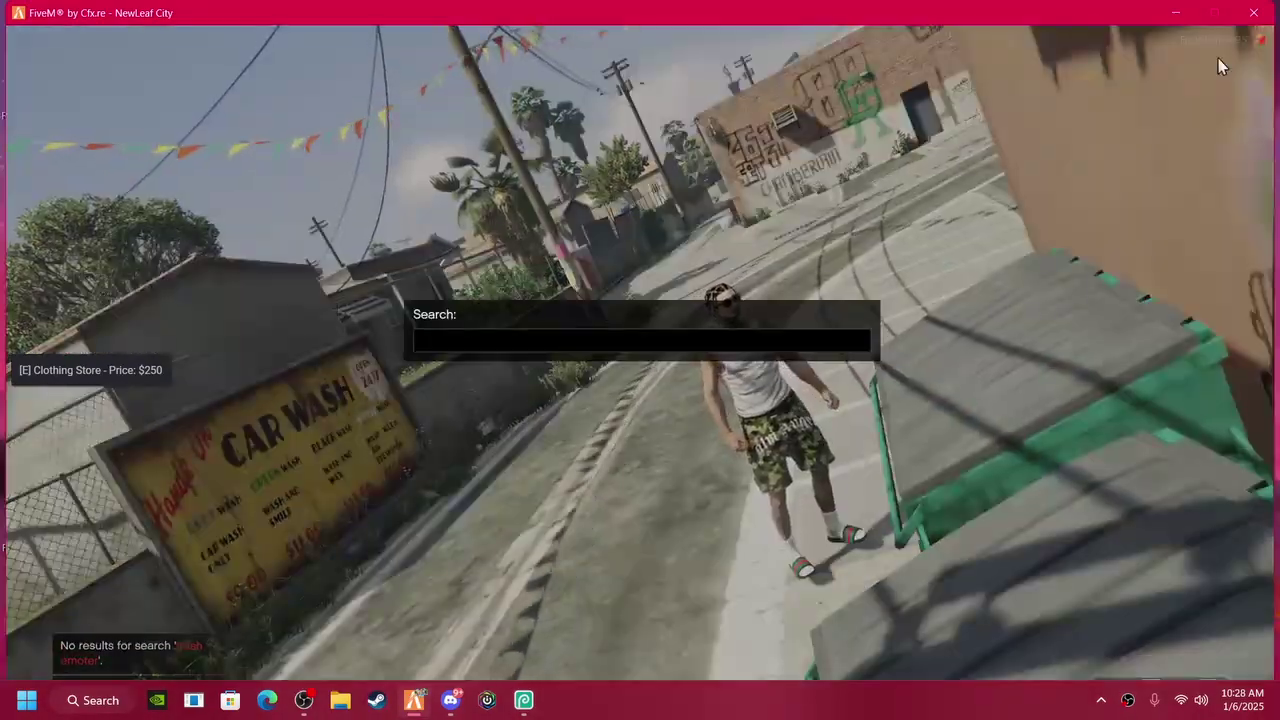
text(grabag)
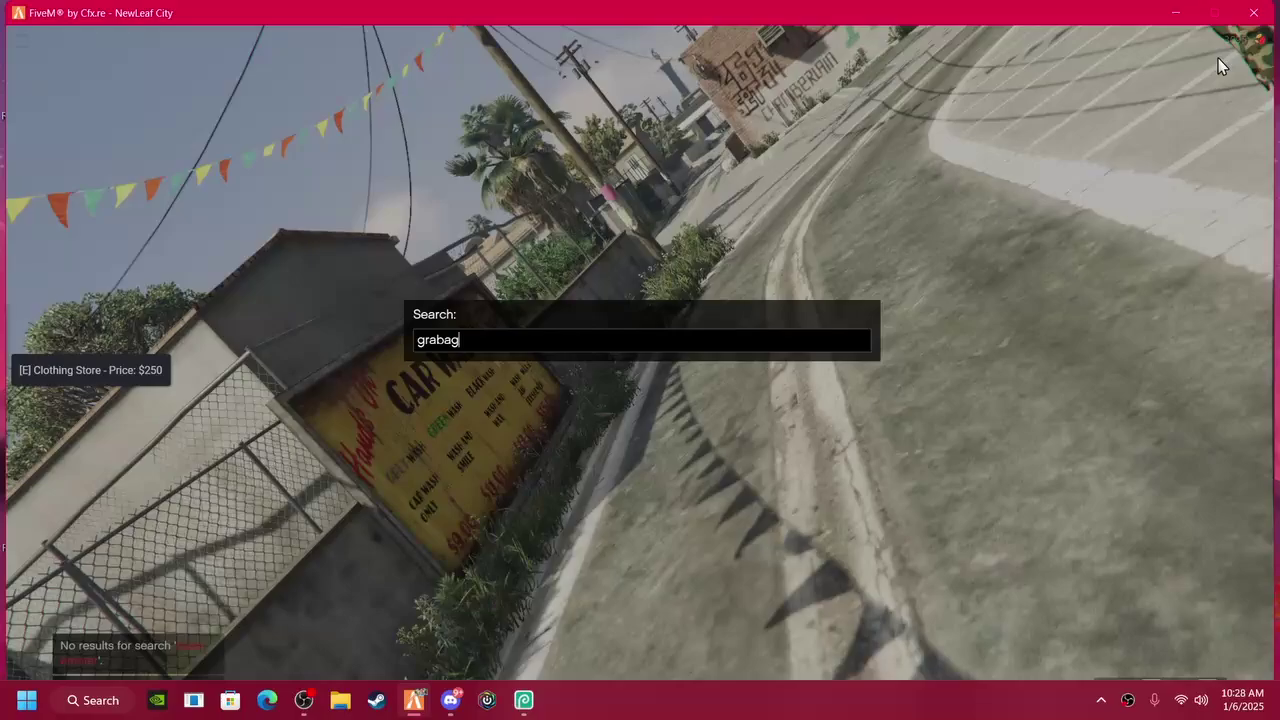
key(BackSpace)
key(BackSpace)
key(BackSpace)
key(BackSpace)
key(BackSpace)
text(arbag)
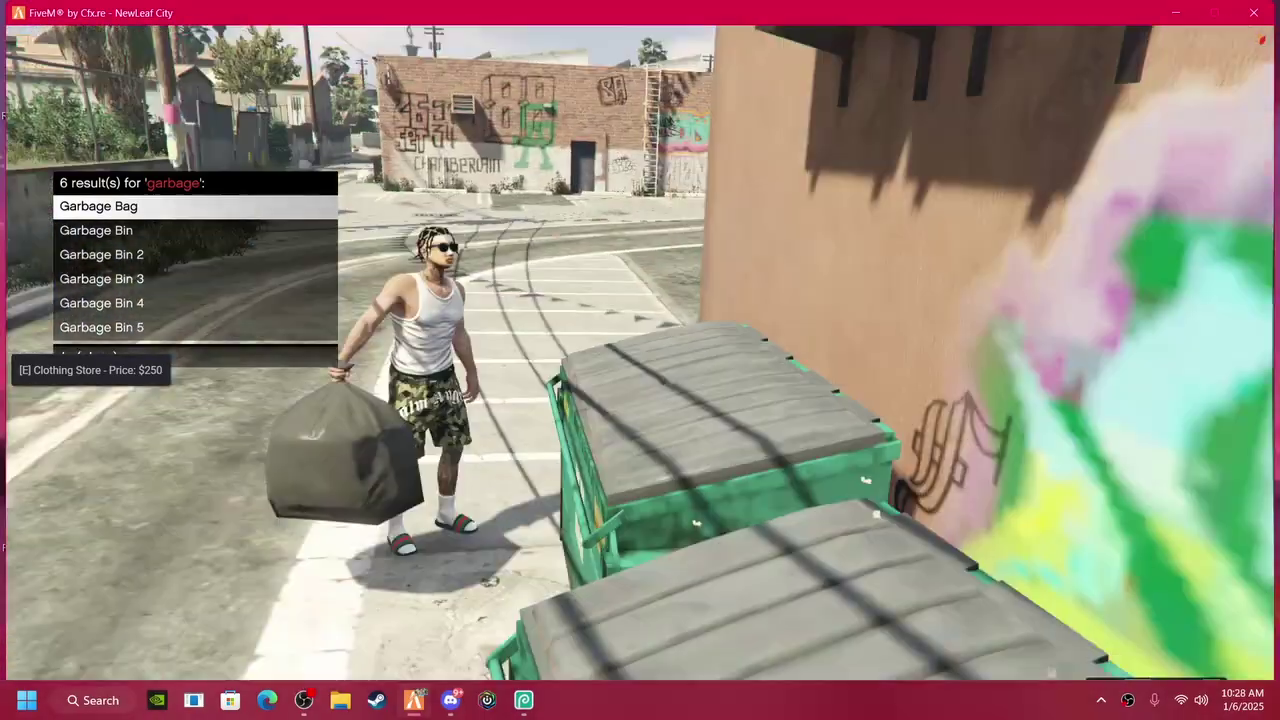
key(Up)
key(Up)
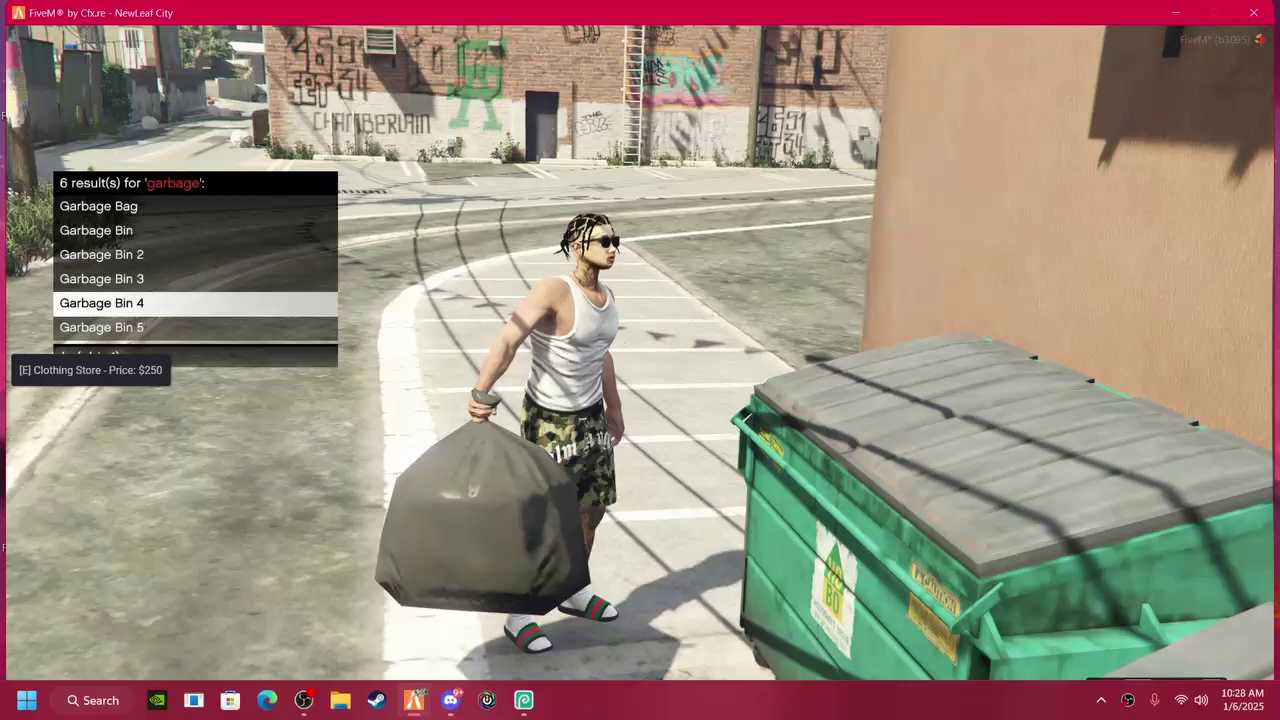
Step: Frame the scene without menus and capture a rectangular screenshot of the character holding the bag and both dumpsters
key(Delete)
key(Delete)
key(BackSpace)
key(BackSpace)
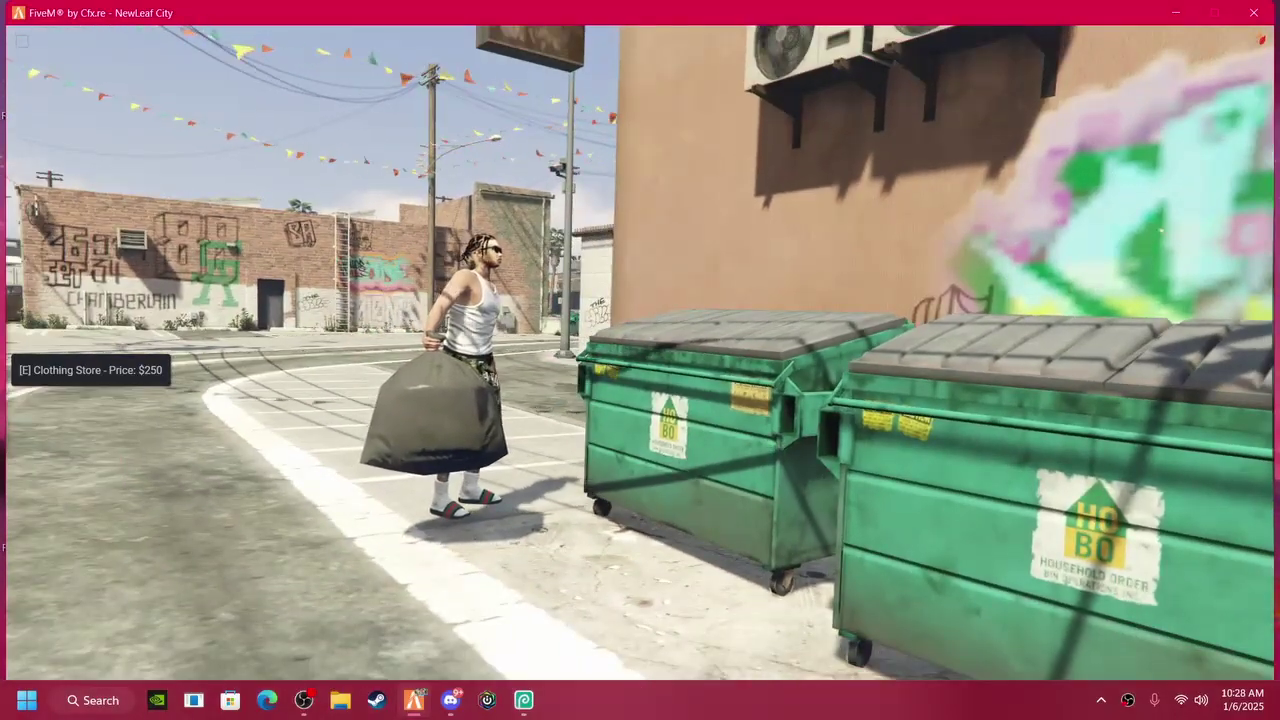
key(super+shift+s)
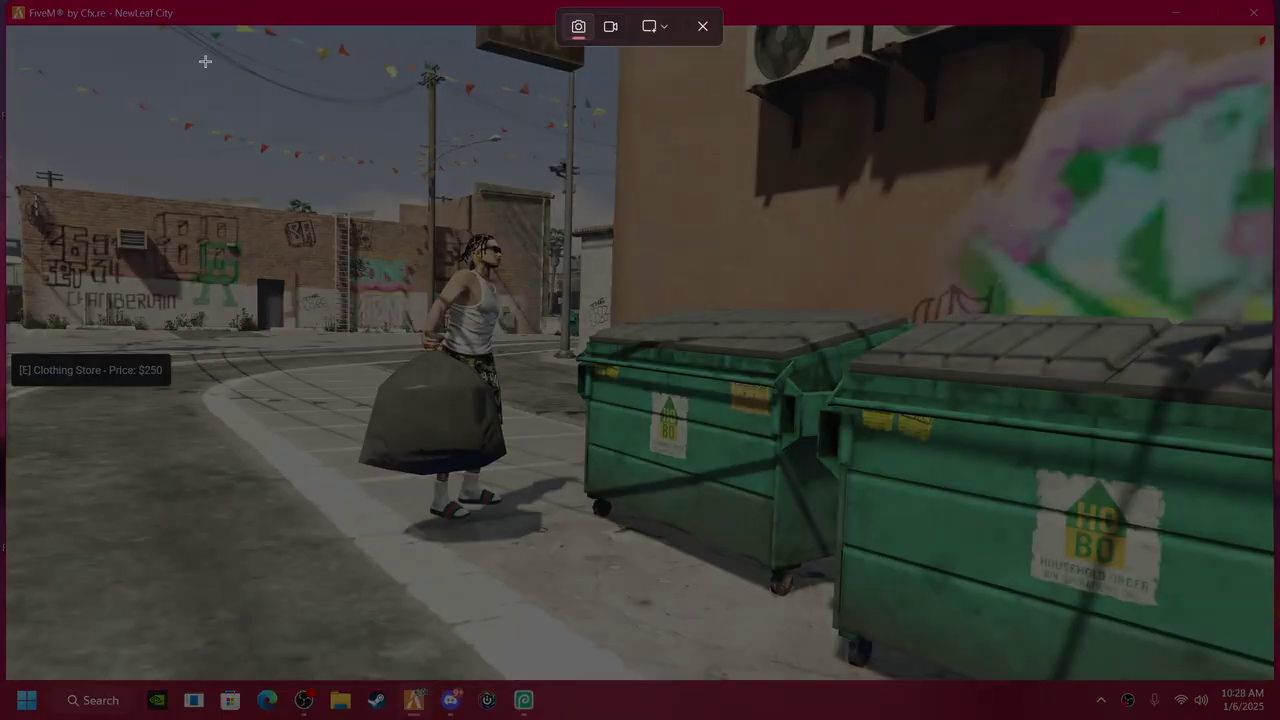
drag(185, 41, 1201, 643)
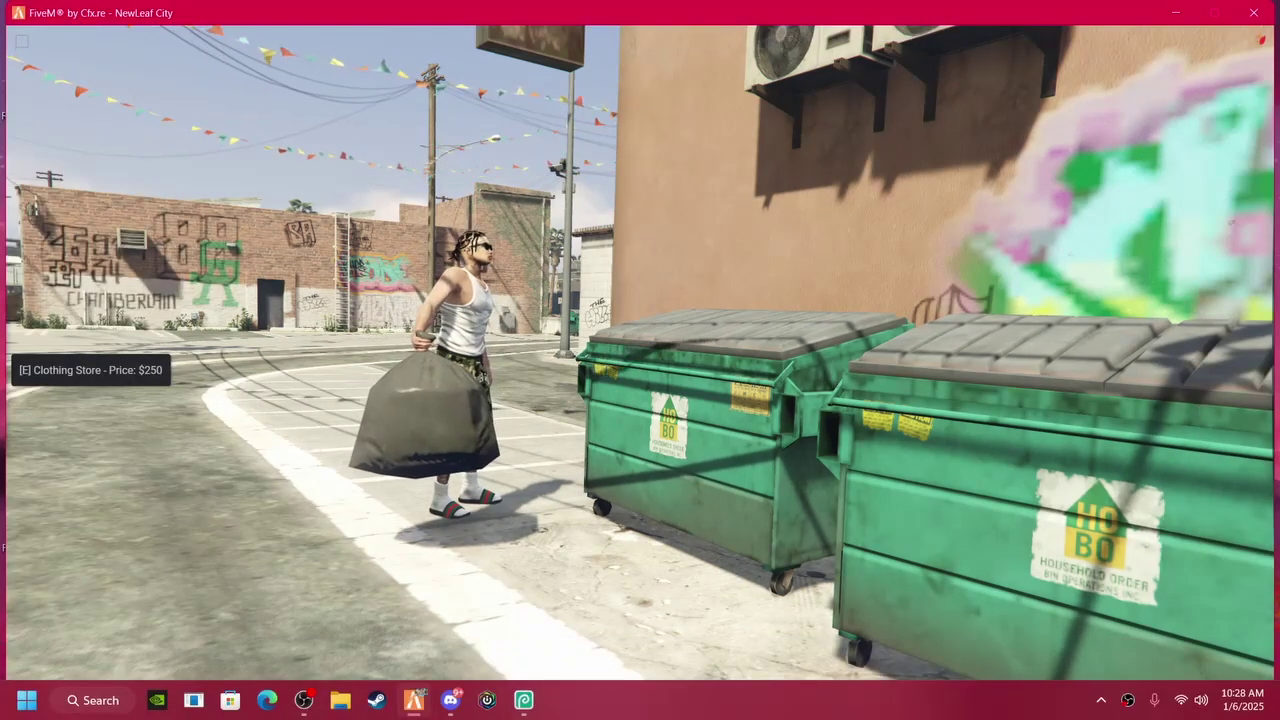
Step: Black out the game view with the /blindfold chat command
text(/)
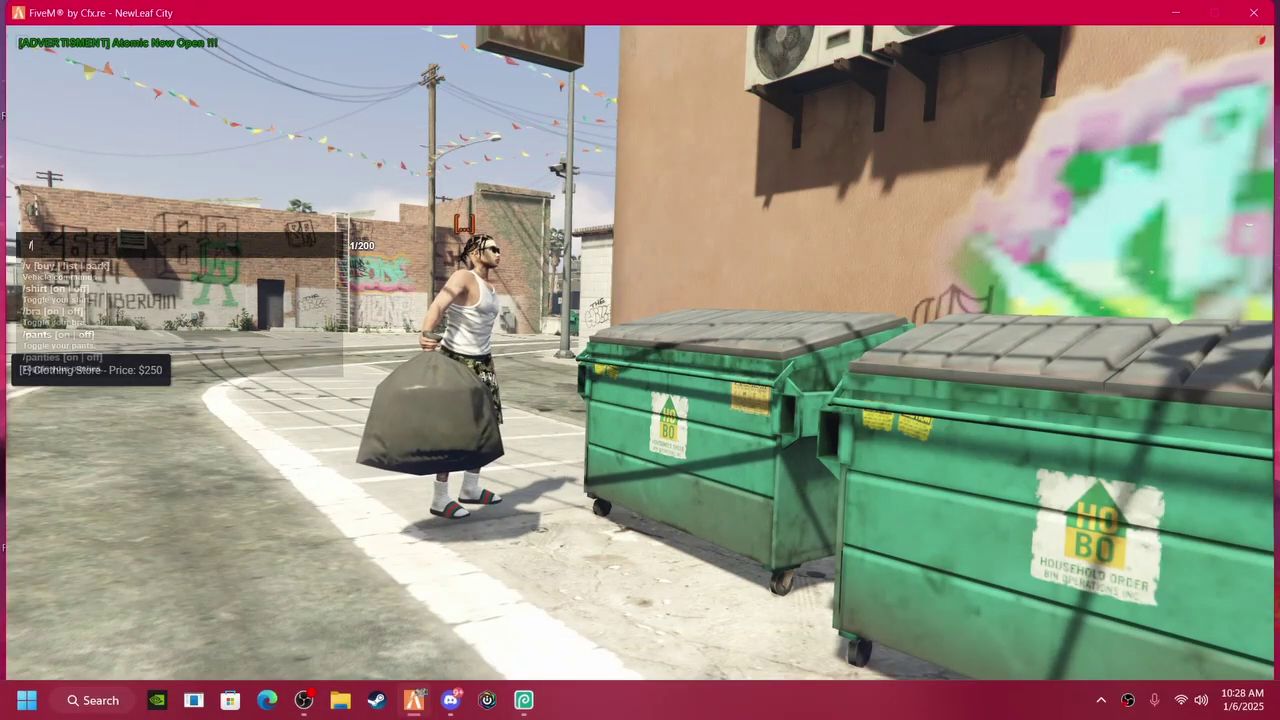
text(blindfold)
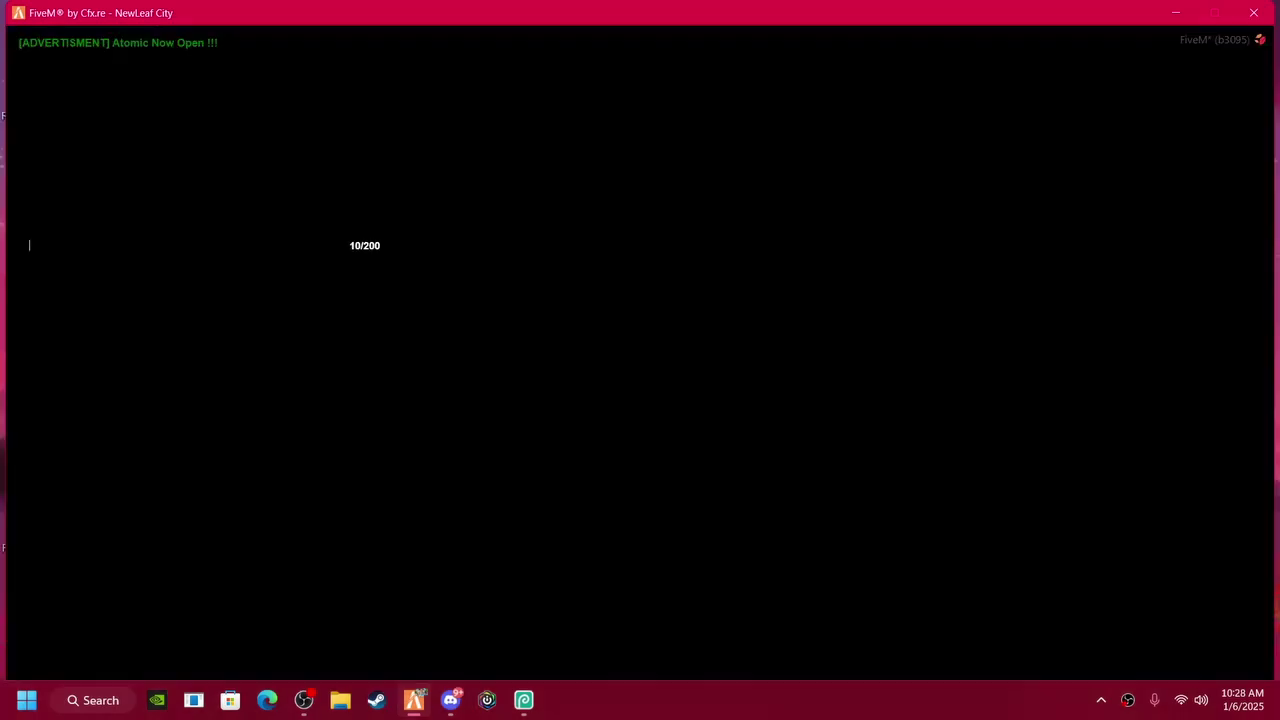
text(t/)
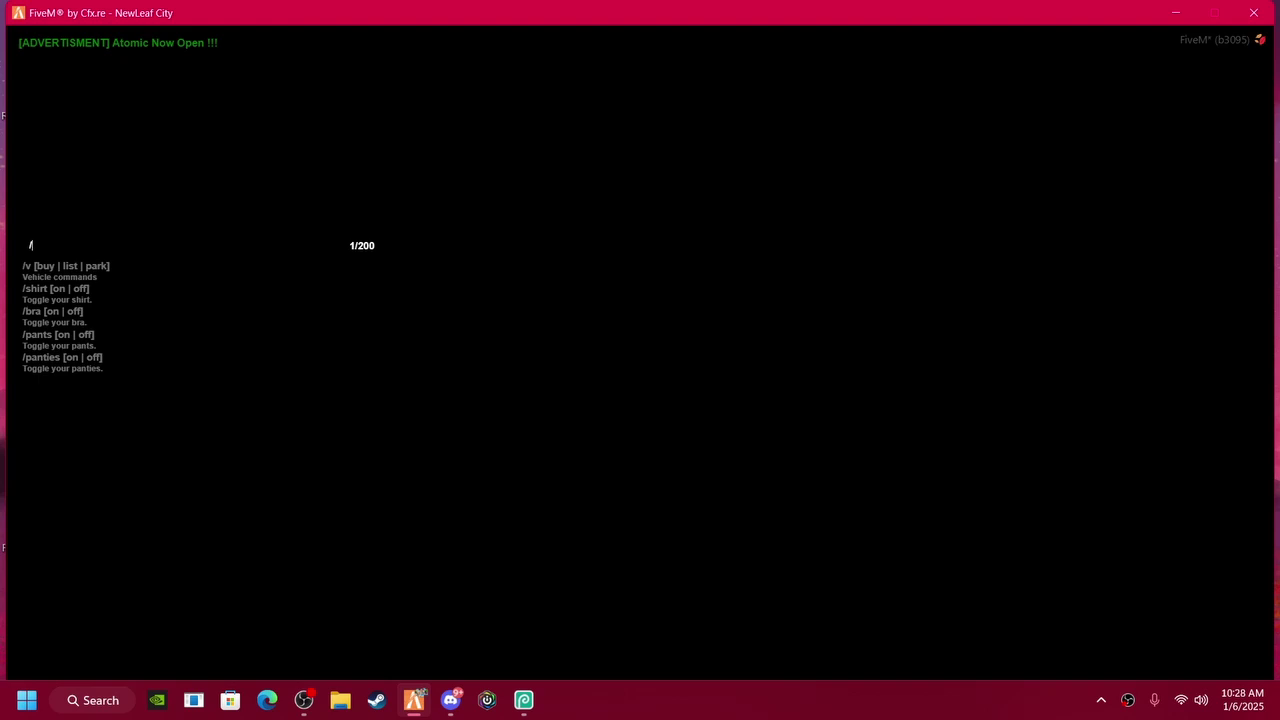
text(fgdbskaf)
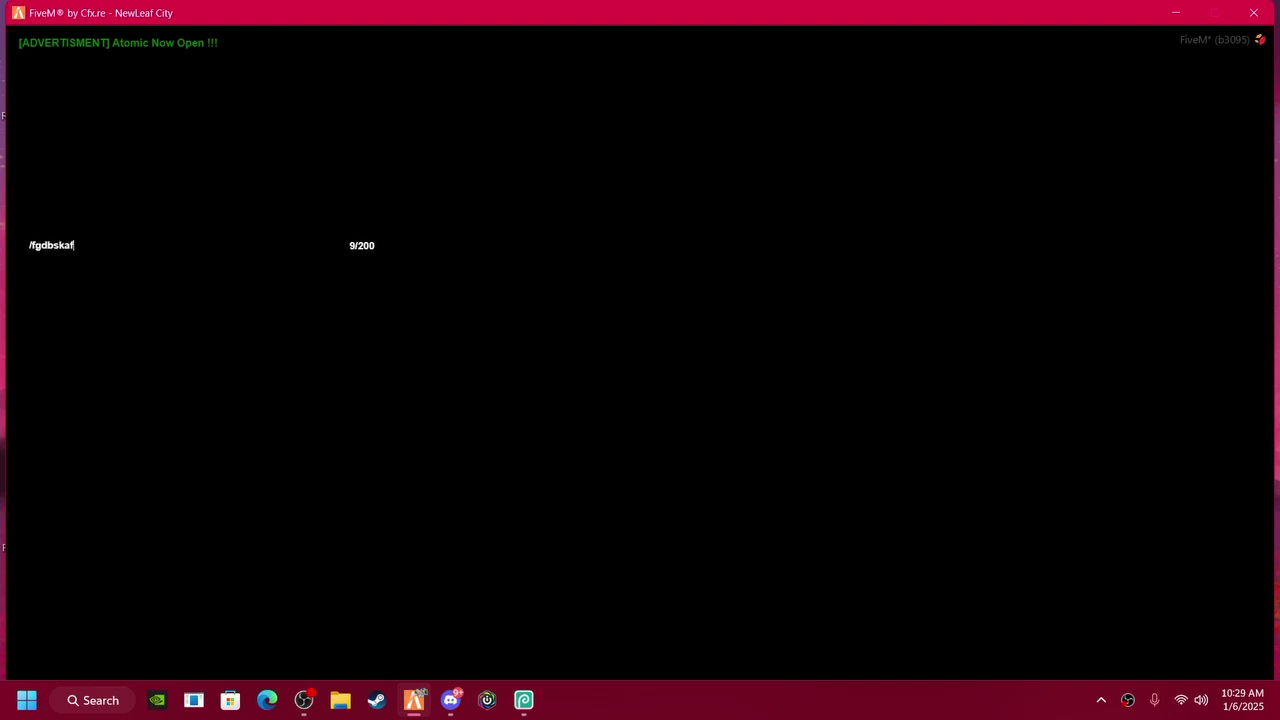
key(Up)
key(Up)
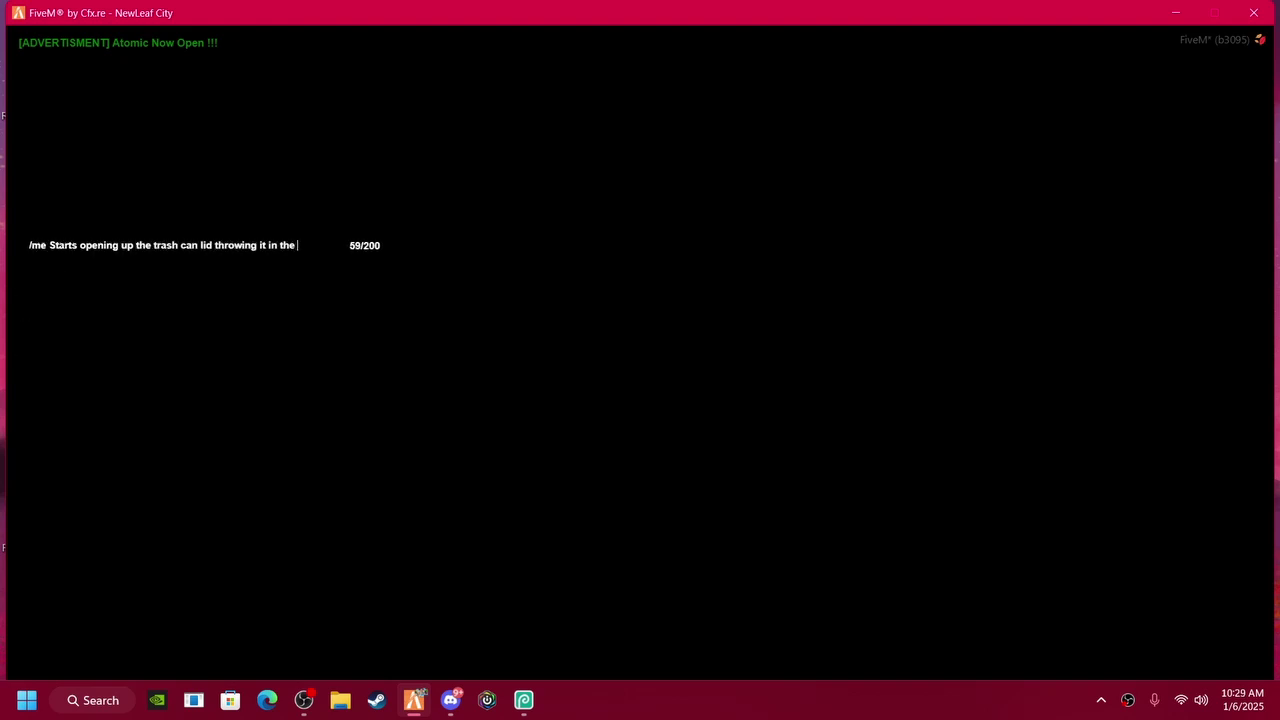
Step: Post the /me action "Starts opening up the trash can lid throwing the barbage bag in the trash can."
text(e bag in the trash can.)
key(Return)
Step: Post the /do line "Would back away closing nose from any smells." and say "Dang, /Cuh/ this Trash smells like /Shit/."
text(t/do W)
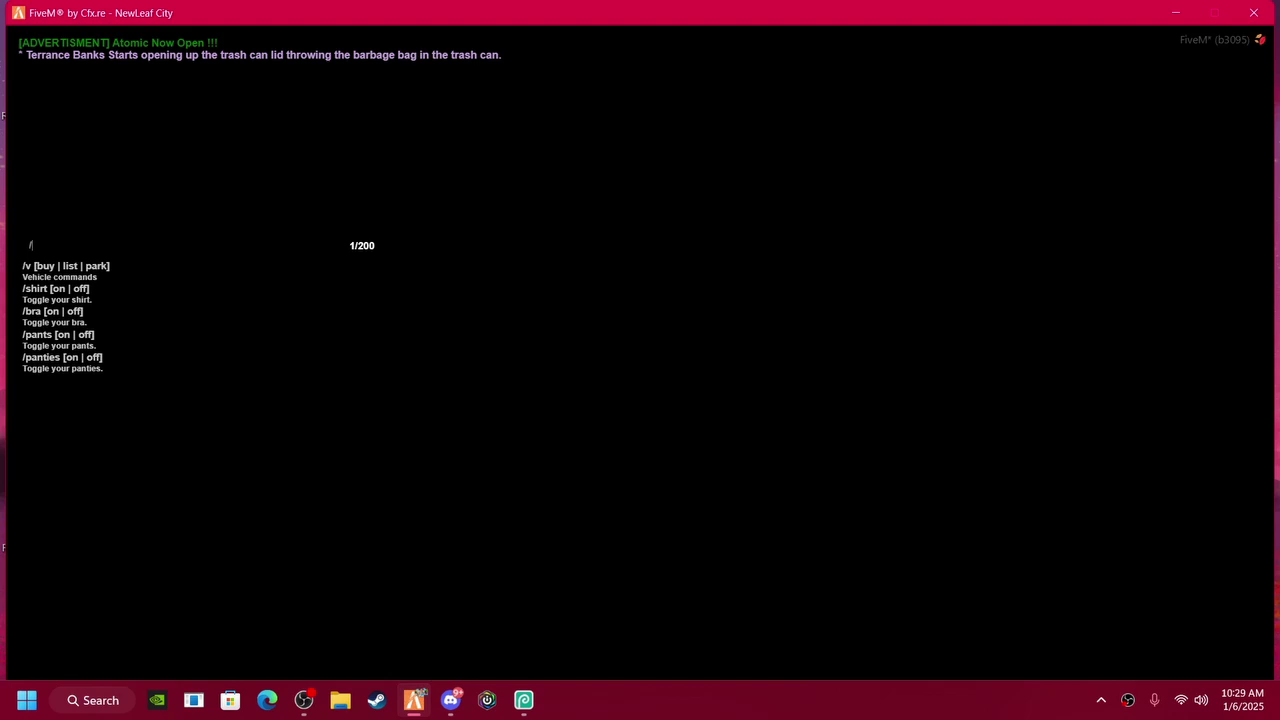
text(ould back away closing nose from any se)
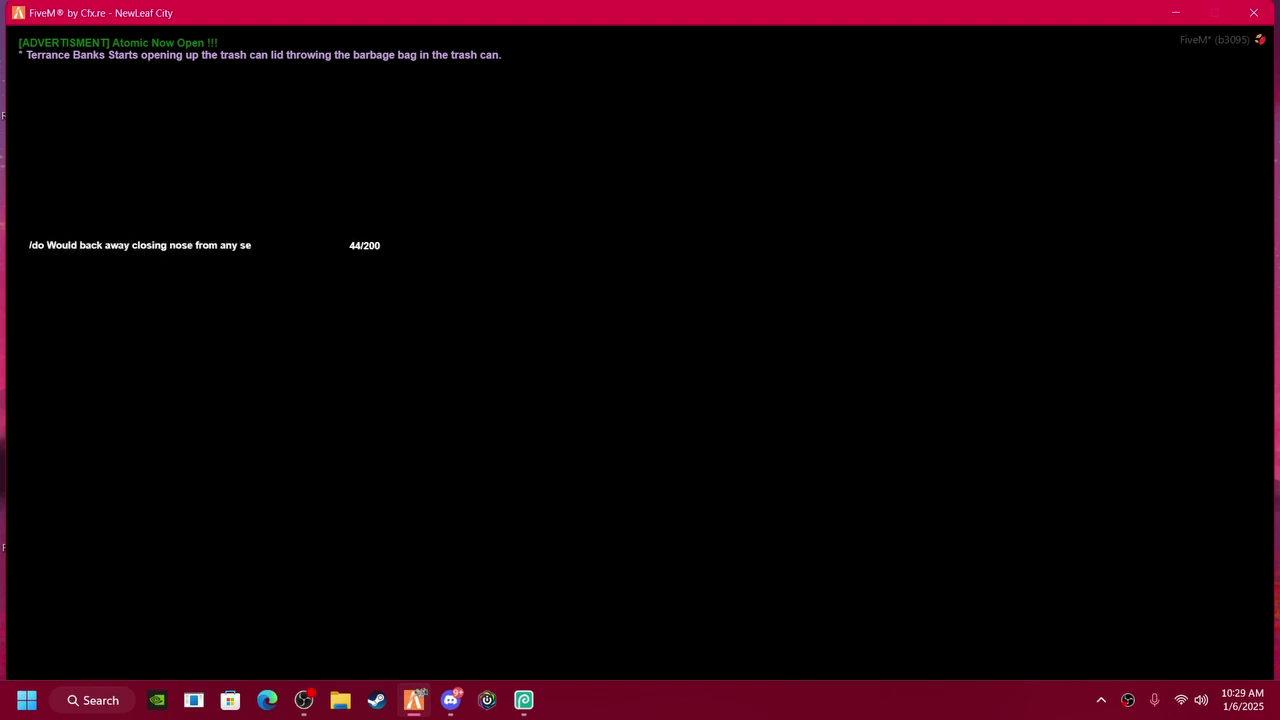
text(mells.)
key(Return)
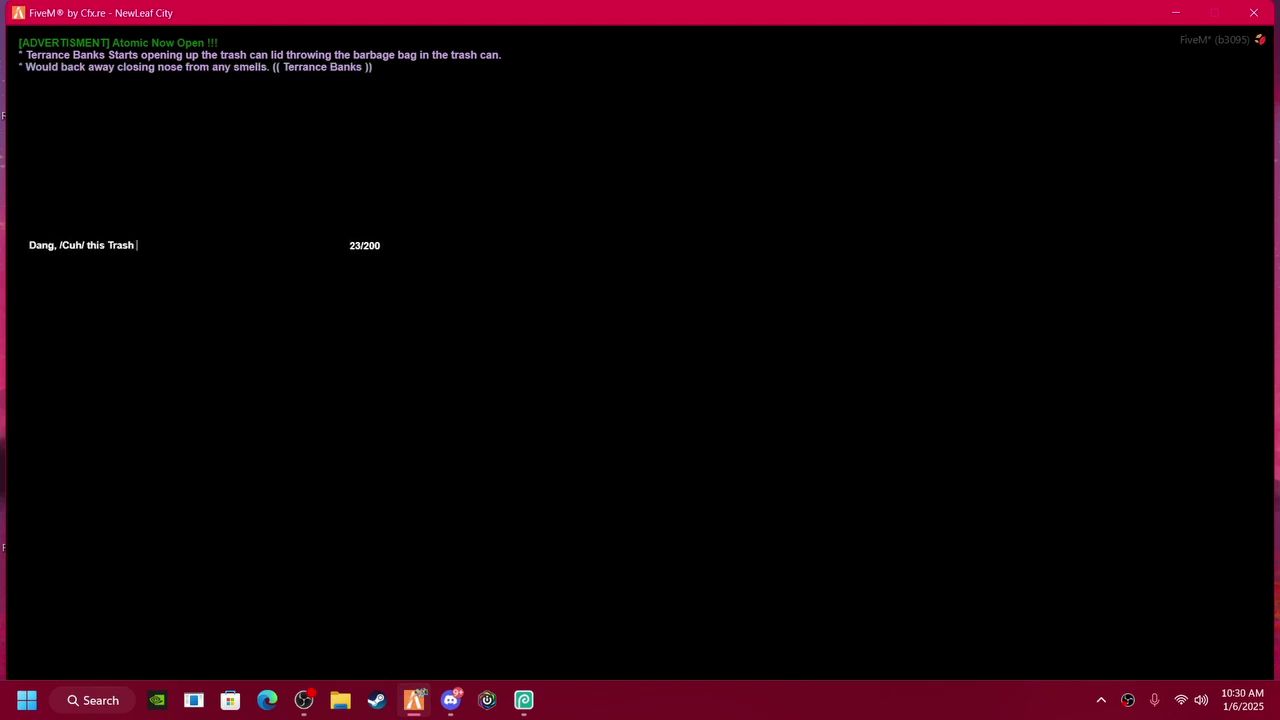
key(Return)
Step: Post the /do line "Would start wiping his hands off on his pants ." in the chat
text(t/do Would)
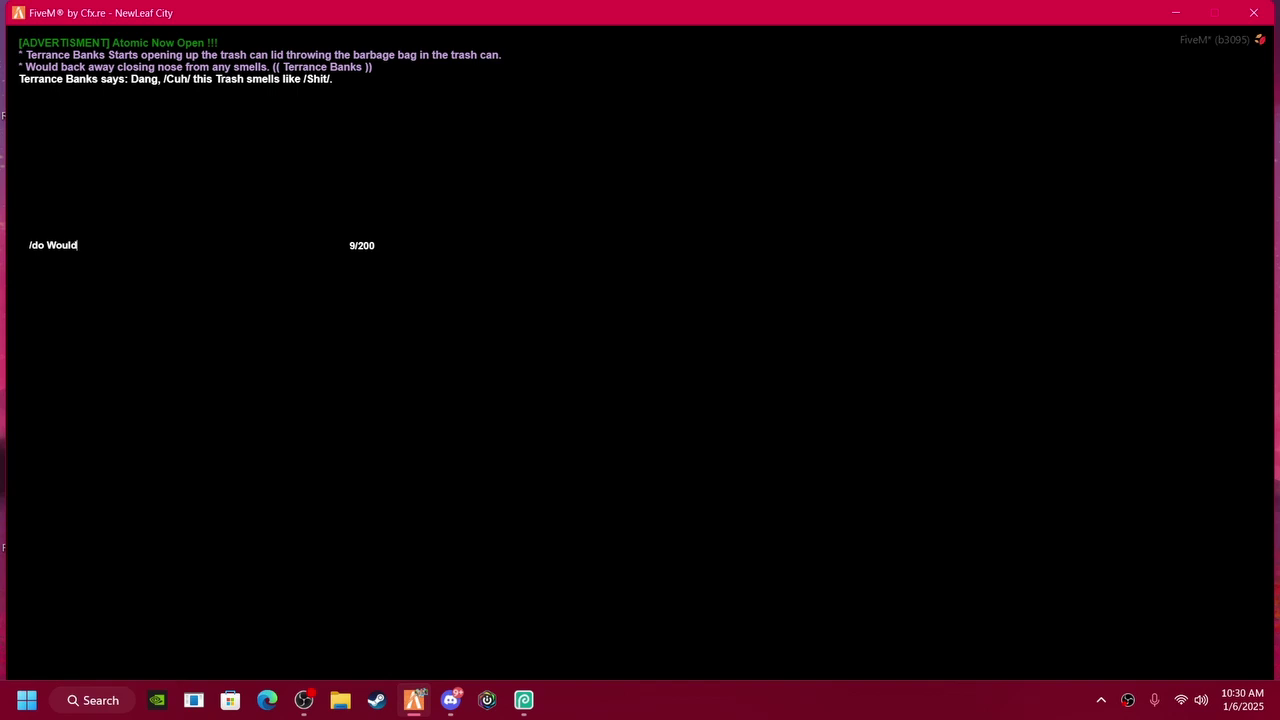
key(BackSpace)
key(BackSpace)
key(BackSpace)
key(BackSpace)
key(BackSpace)
key(BackSpace)
key(BackSpace)
key(BackSpace)
key(BackSpace)
key(BackSpace)
key(BackSpace)
text(.)
key(Return)
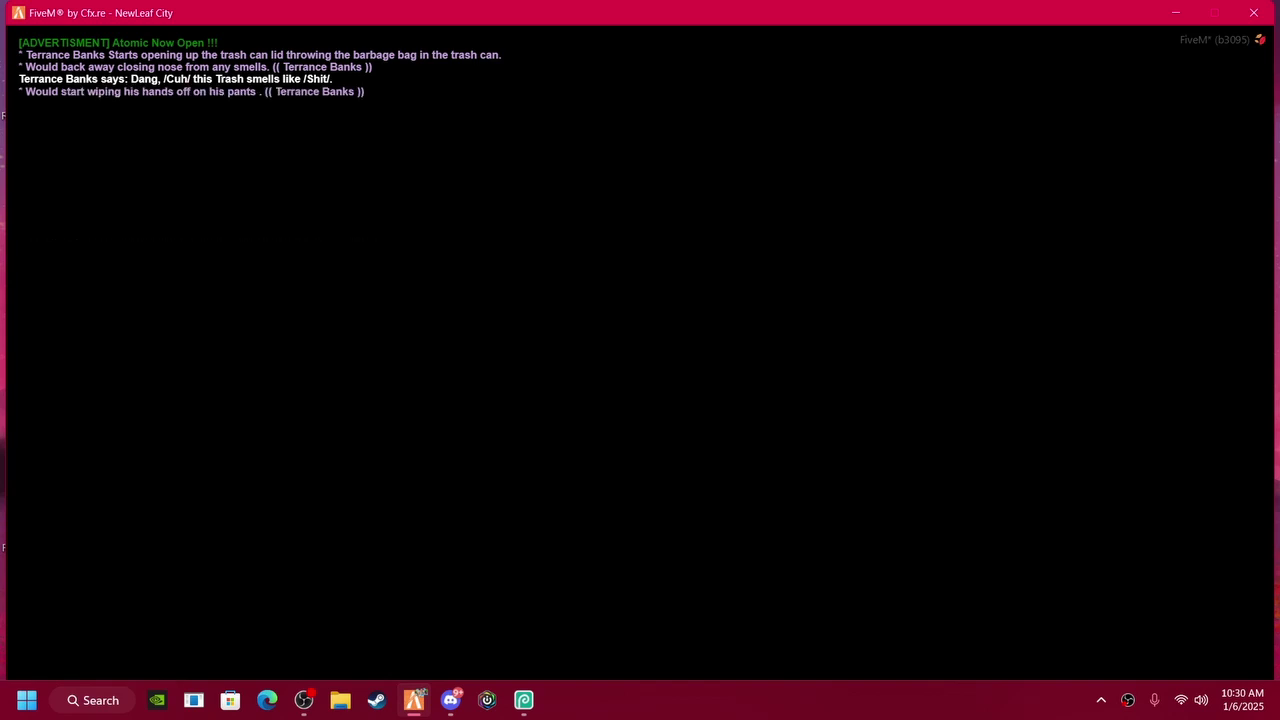
Step: Post the /me action "Reaches into Pockets grabbing lighter and joint sparking it walking back to the house." and screenshot the chat lines
text(t/me )
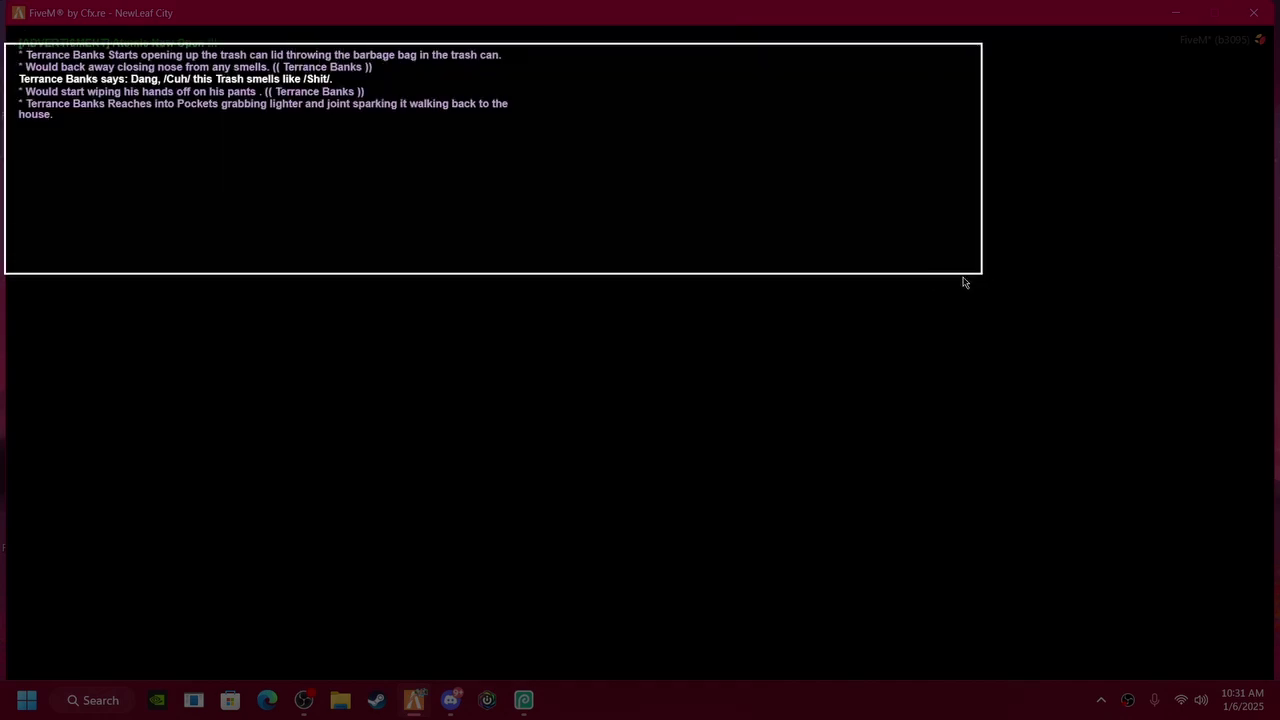
Step: Restore the game view by running the /blindfold command again
key(t)
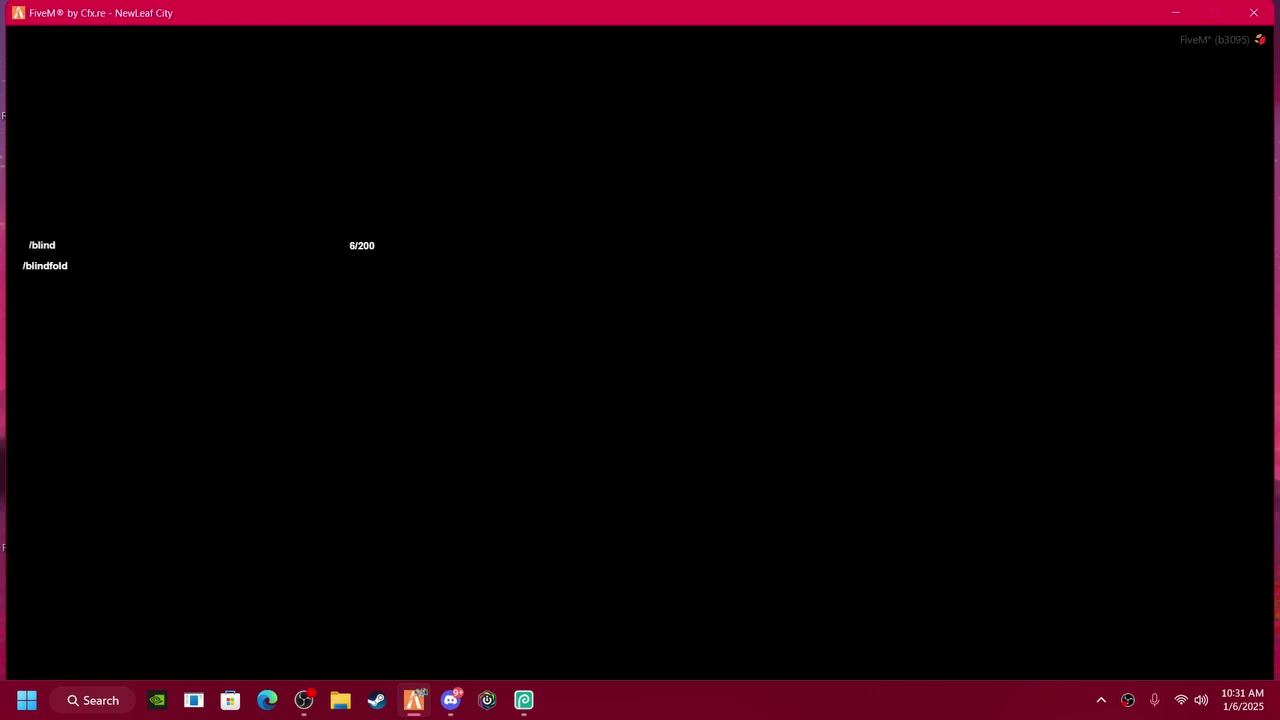
text(fold)
key(Return)
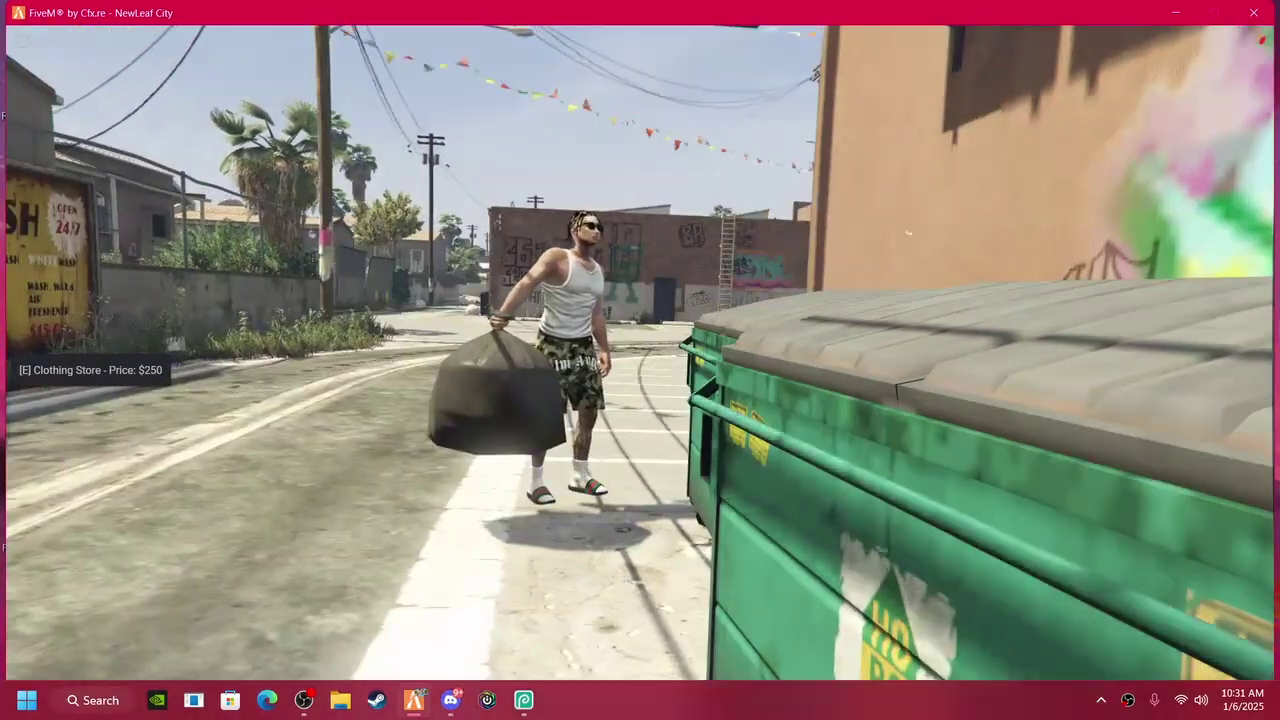
Step: Quit the FiveM game, confirm the exit, and switch to Photopea
key(alt)
key(alt+F4)
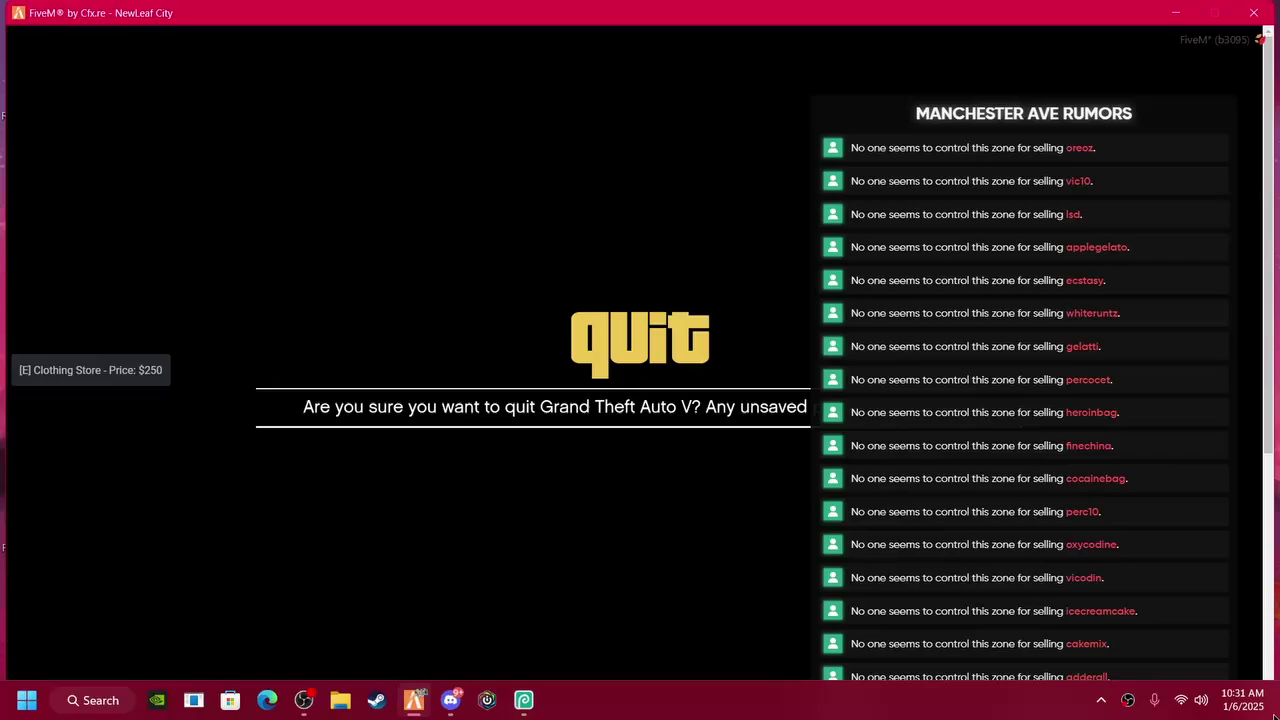
key(Return)
drag(628, 611, 740, 8)
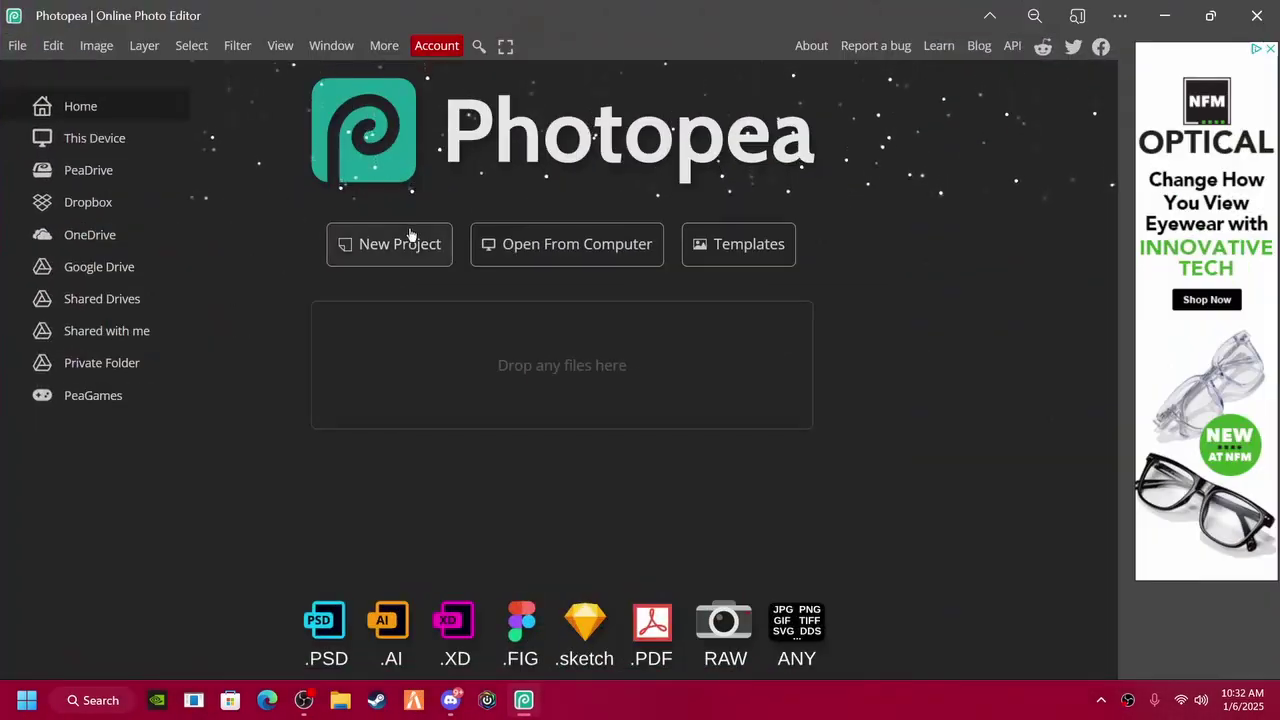
Step: Create a new 800 x 600 pixel project with a transparent background
click(407, 238)
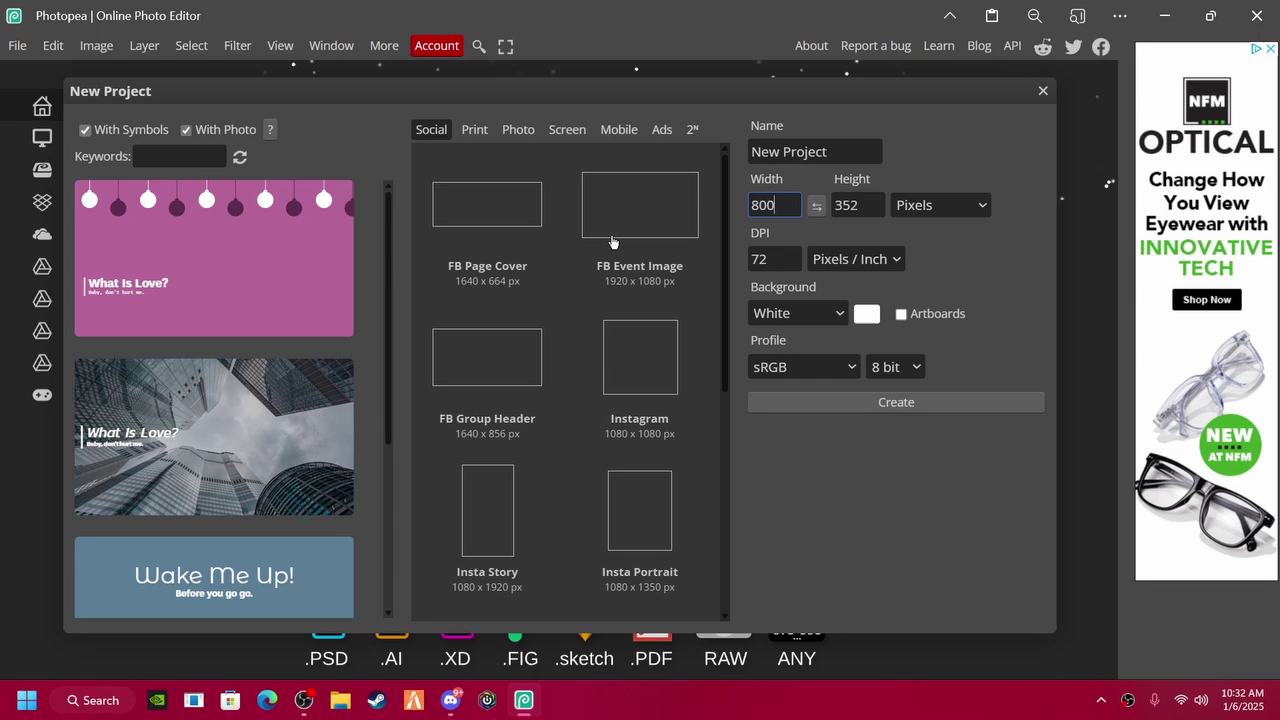
click(869, 208)
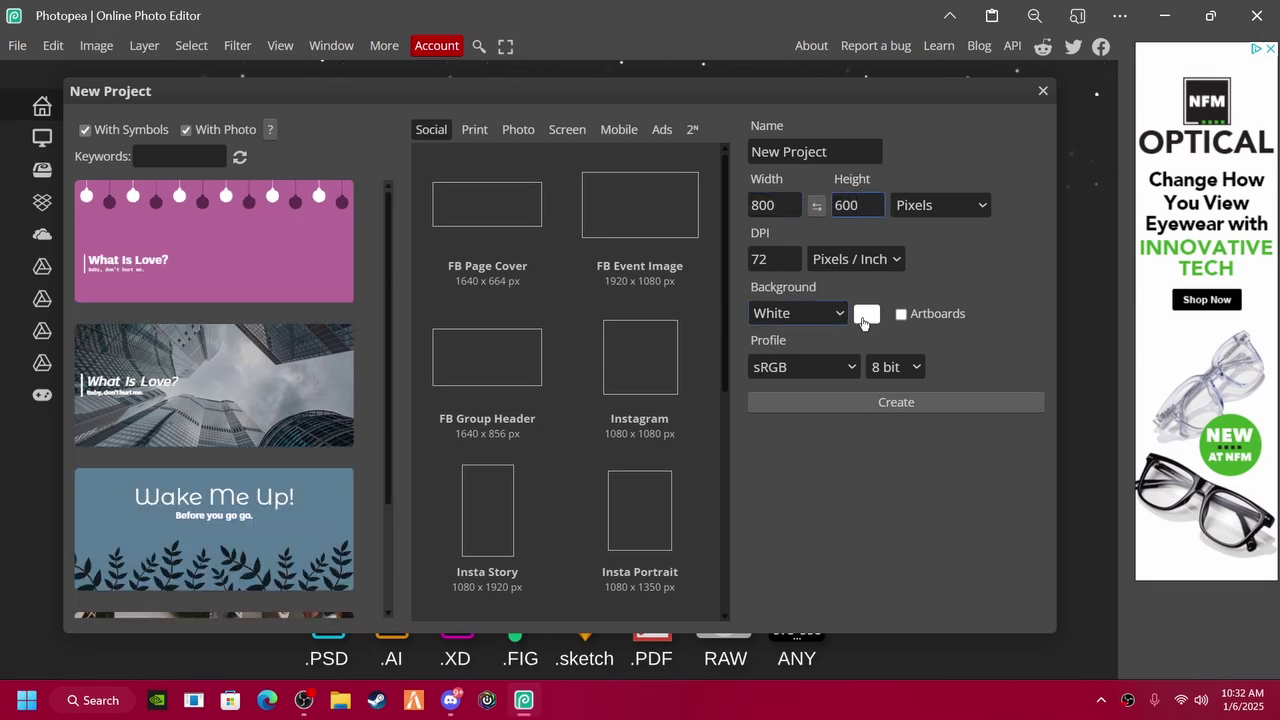
click(865, 316)
click(691, 316)
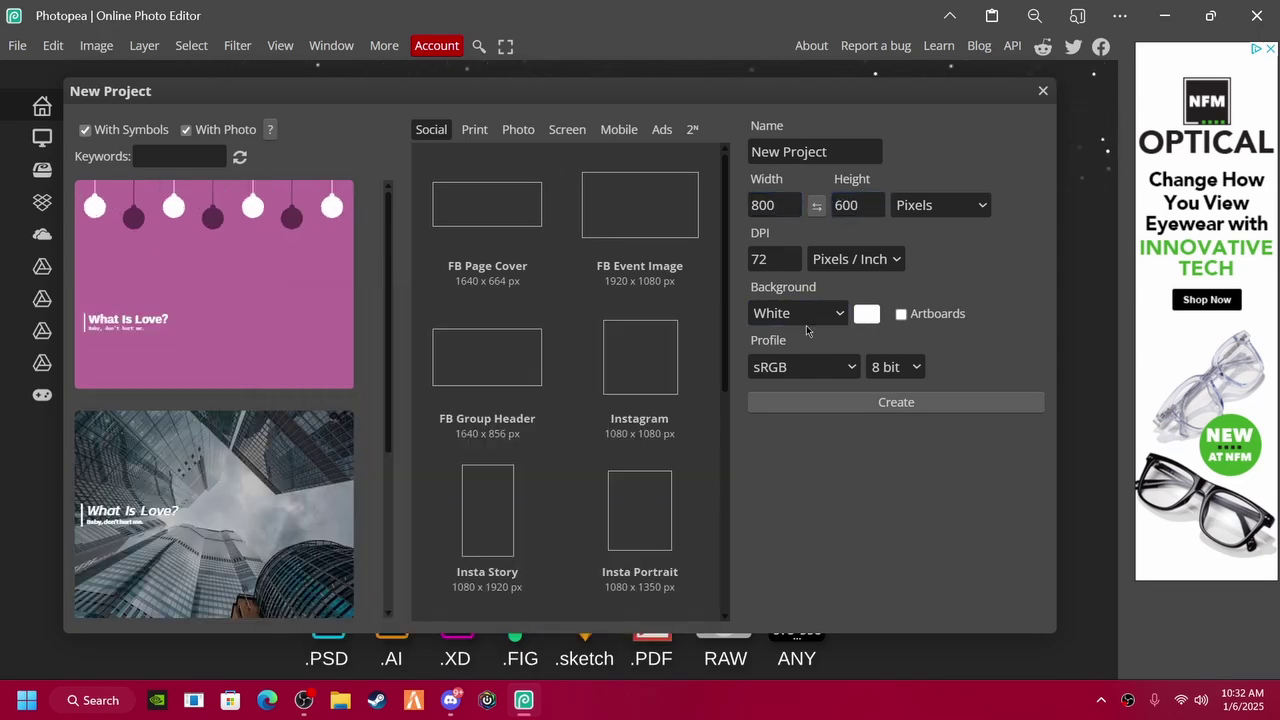
click(800, 313)
click(790, 391)
click(896, 402)
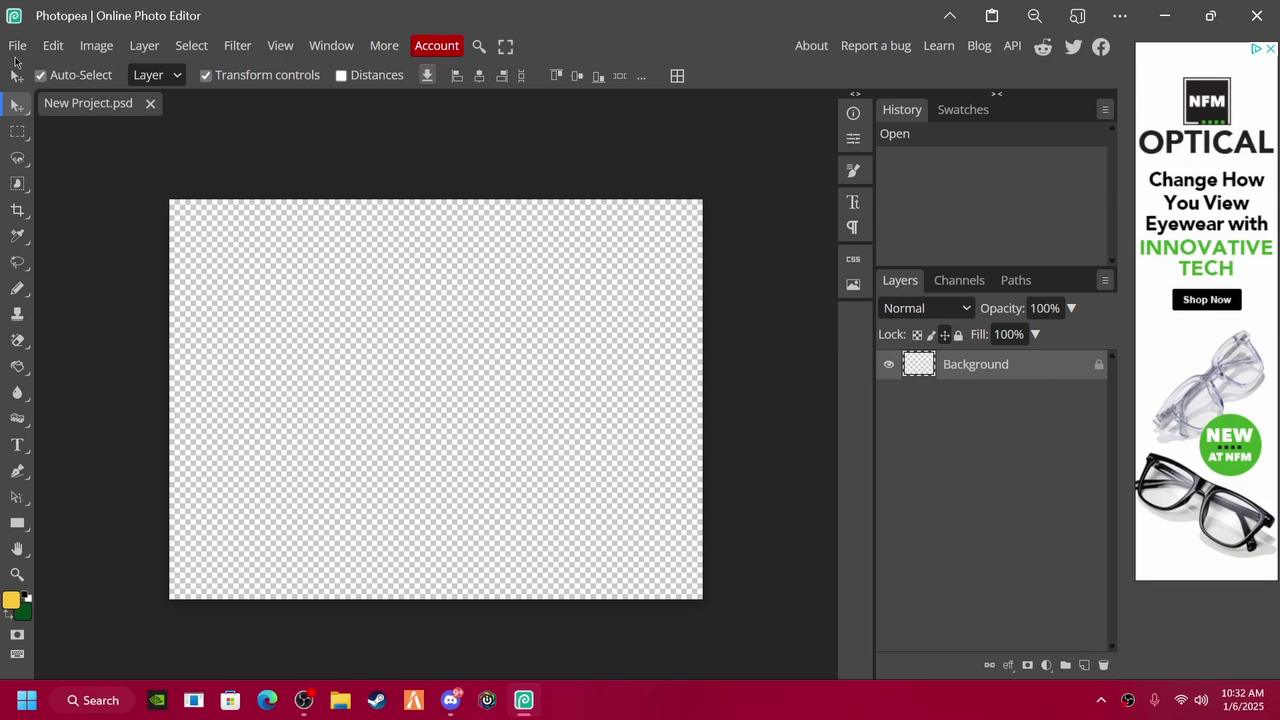
Step: Open the Screenshots folder inside Pictures in File Explorer and enlarge its window to show all the images
click(340, 700)
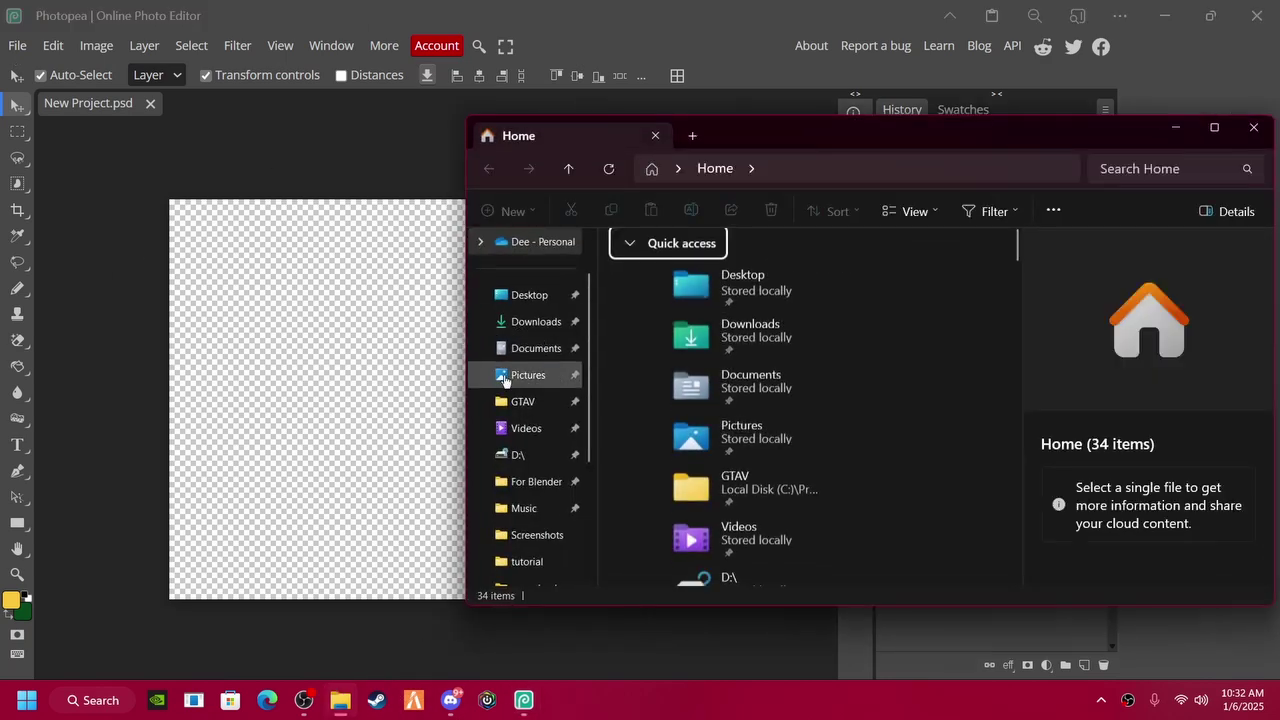
click(528, 372)
double_click(655, 280)
scroll(822, 527, down, 5)
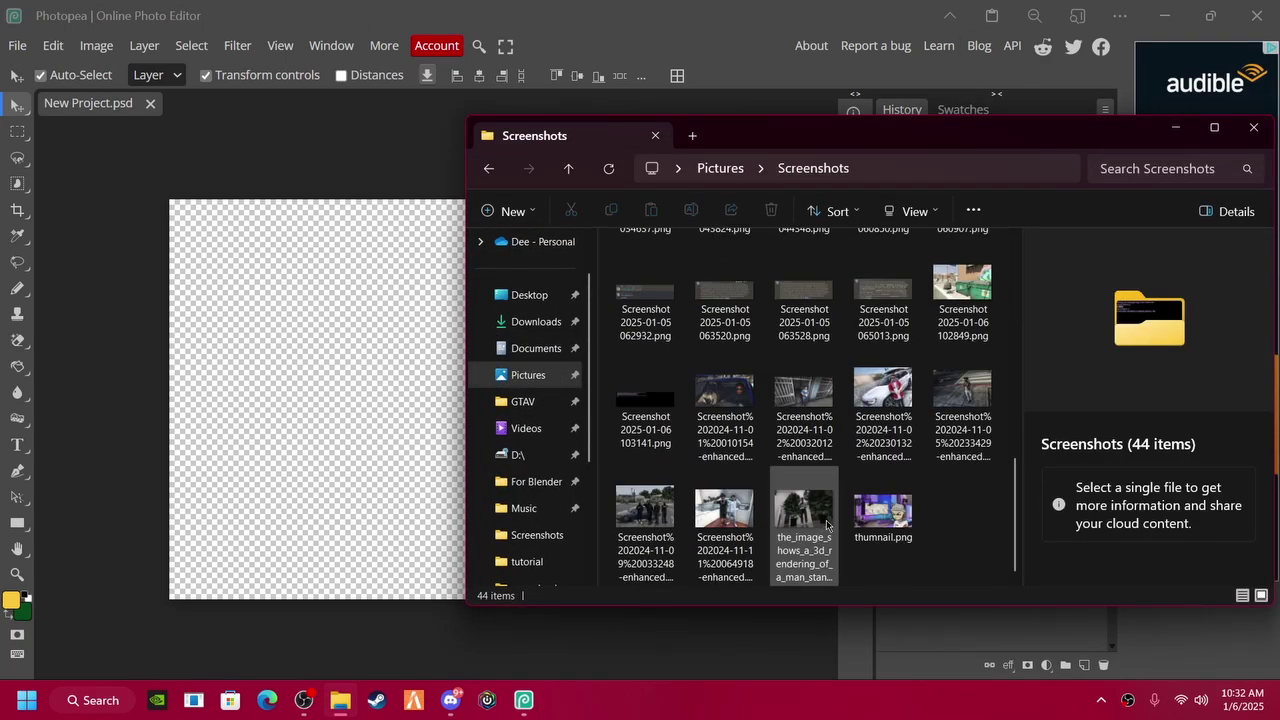
scroll(822, 527, up, 5)
click(1214, 127)
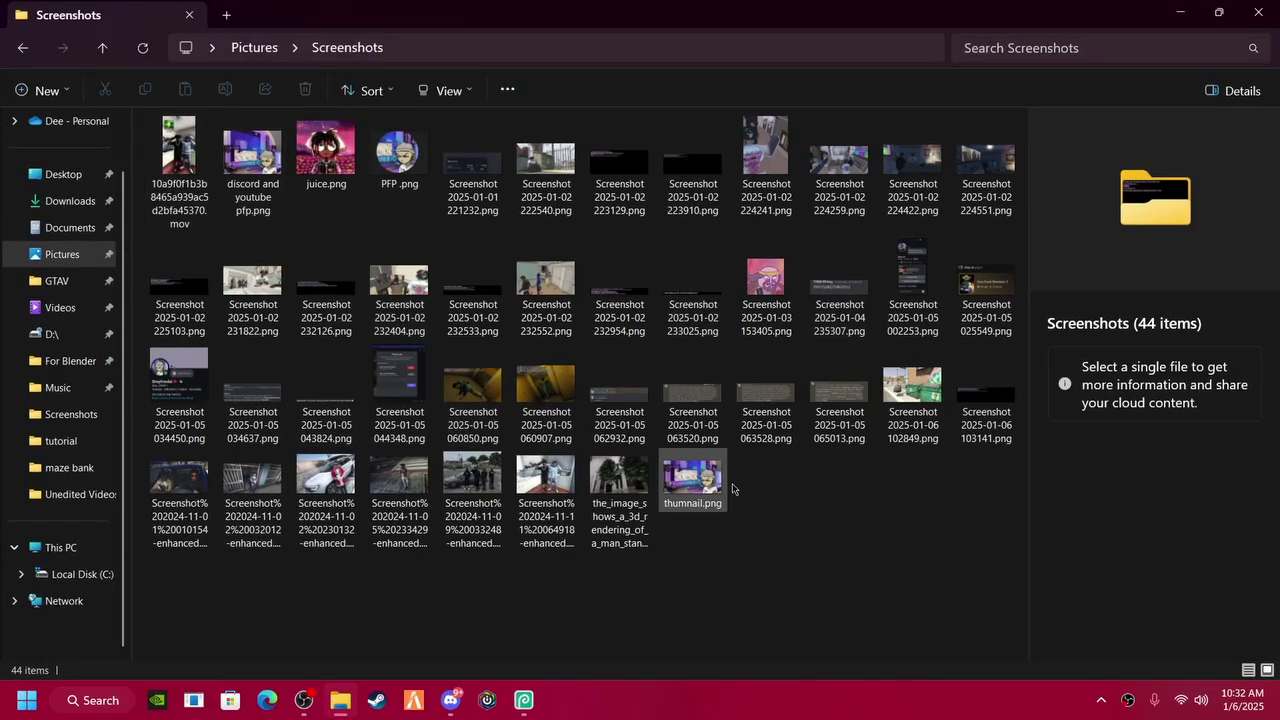
Step: Select Screenshot 2025-01-06 102849.png and Screenshot 2025-01-06 103141.png and place both in the new Photopea project
click(982, 420)
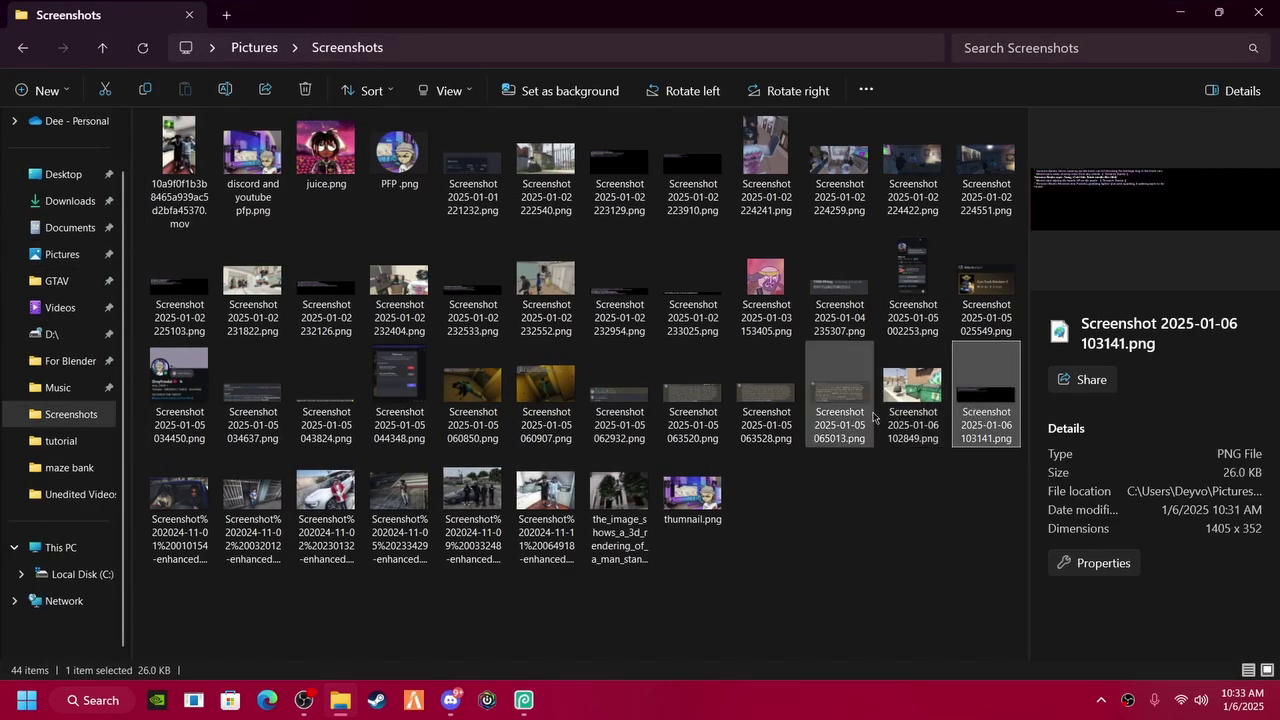
click(922, 402)
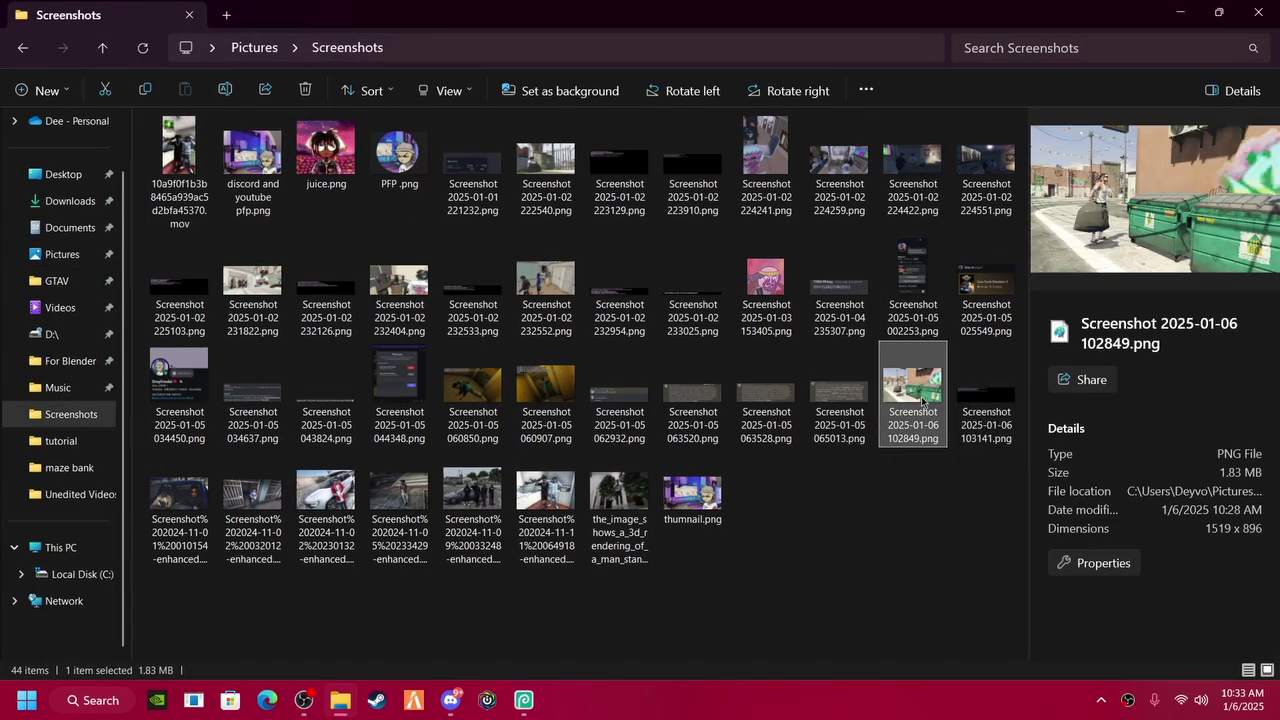
ctrl+click(986, 395)
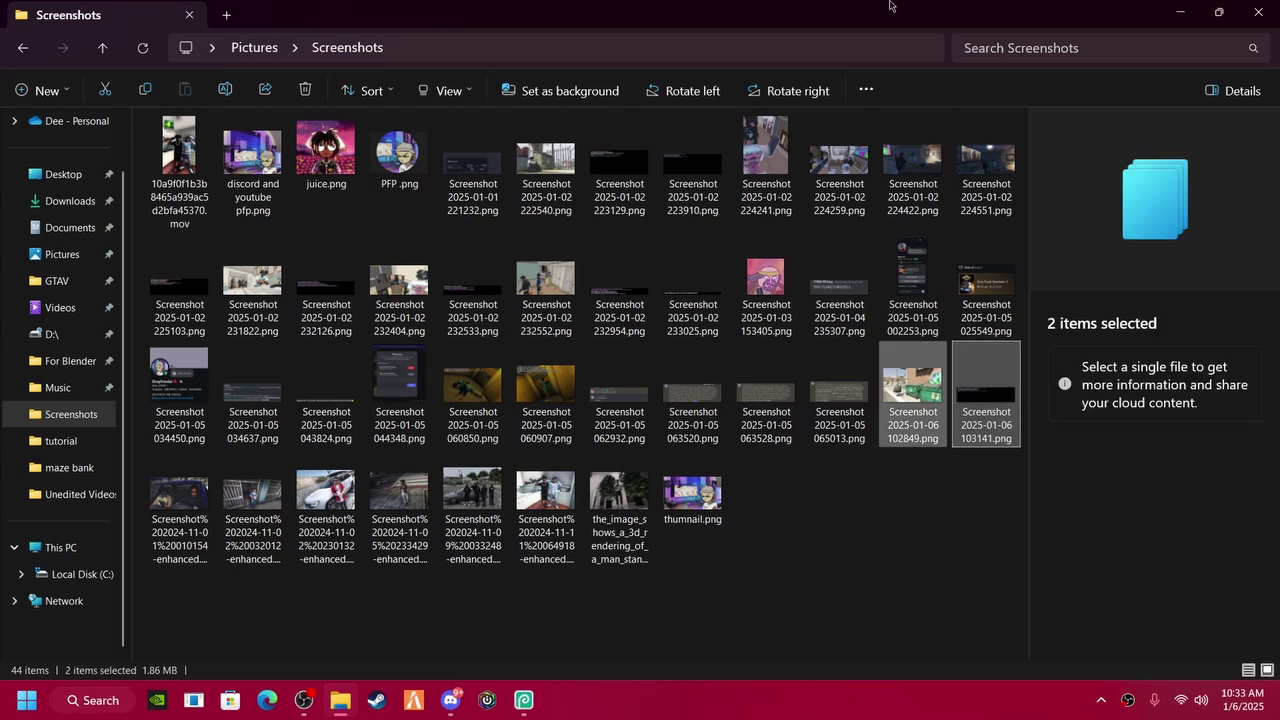
drag(987, 7, 937, 124)
scroll(780, 400, down, 5)
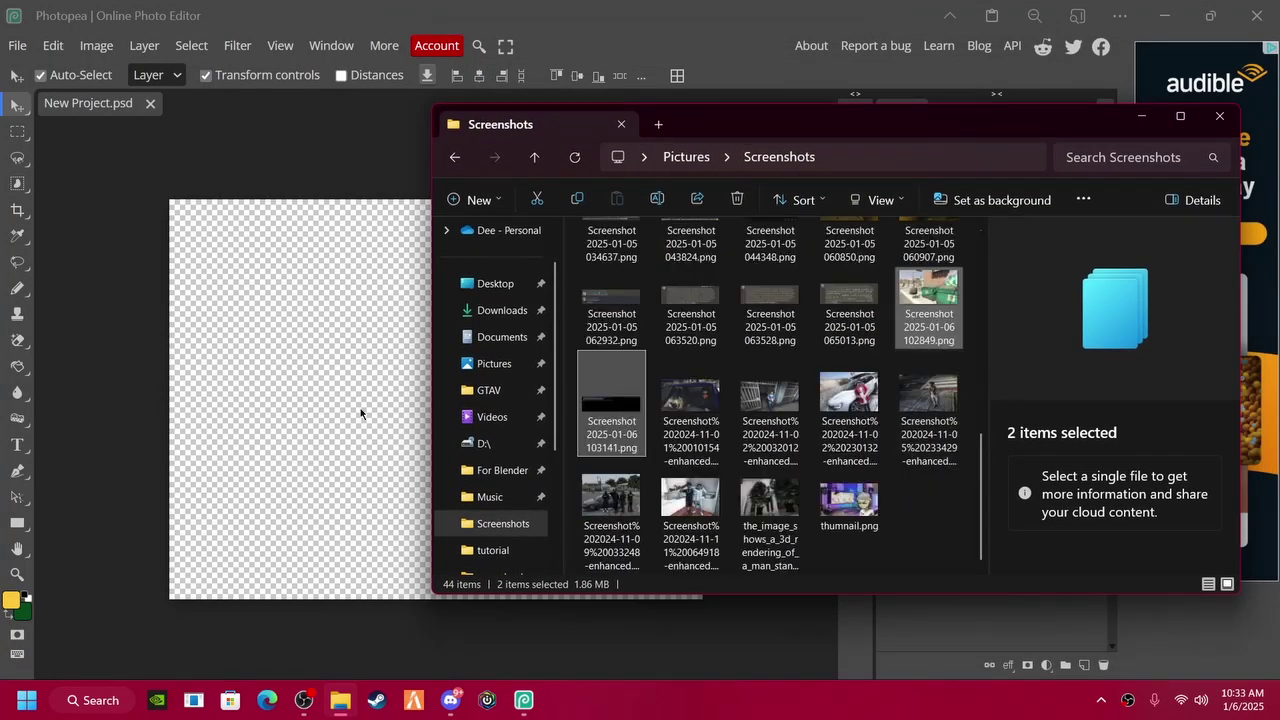
drag(623, 404, 392, 398)
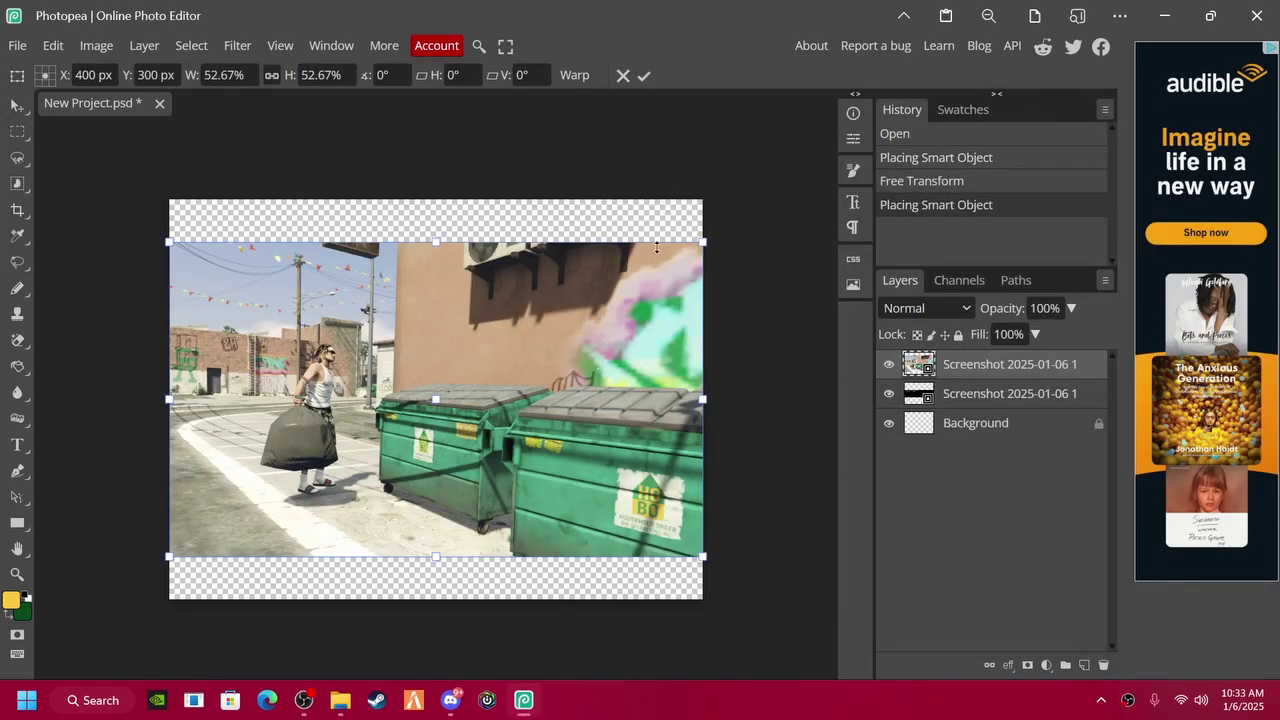
Step: Scale the street scene to about 78.5%, rotate it about -6.1° to fill the canvas, and move the chat layer above it
drag(657, 247, 646, 298)
drag(791, 204, 758, 154)
drag(677, 153, 685, 110)
drag(720, 271, 733, 291)
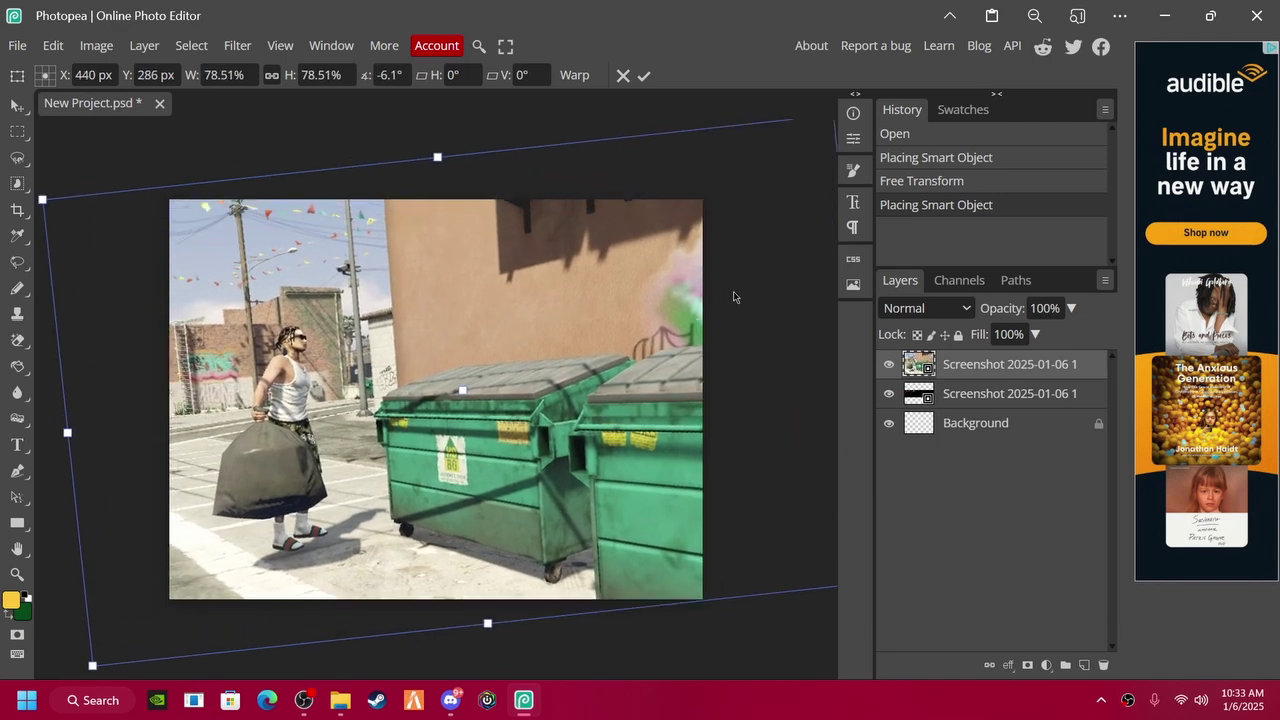
click(960, 395)
drag(1100, 390, 1020, 360)
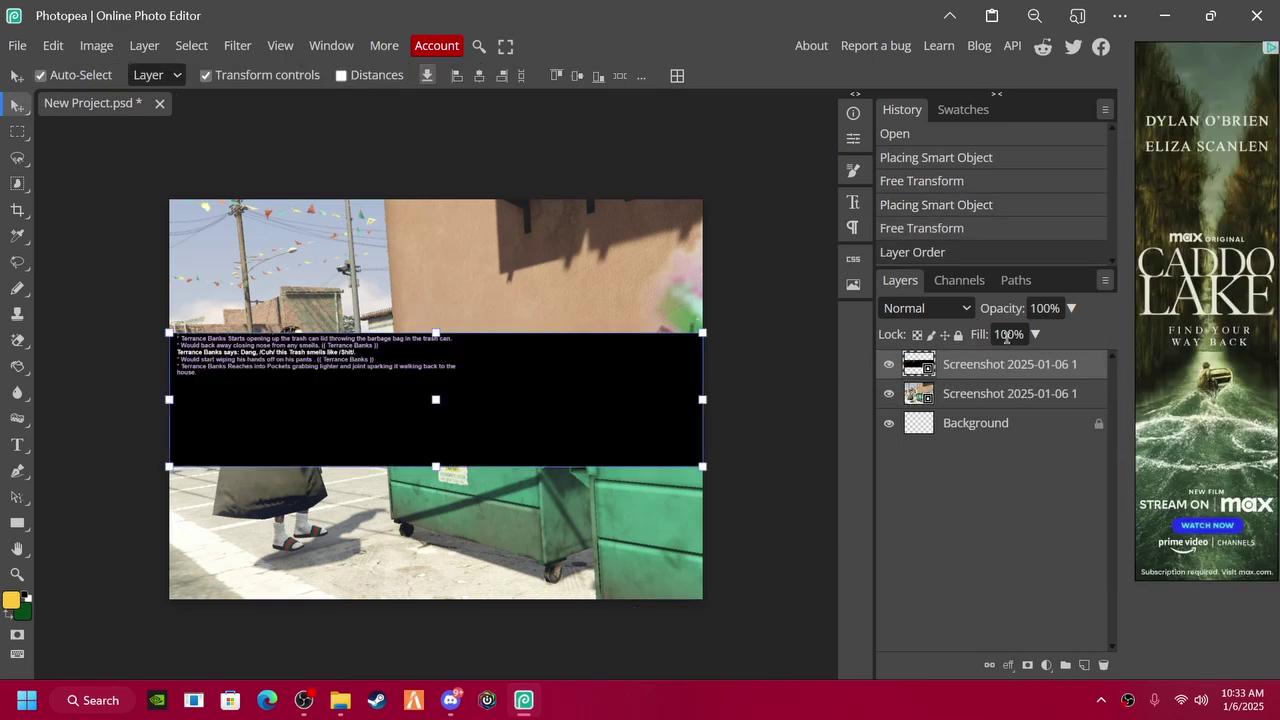
Step: Apply the Background Eraser to the chat screenshot and rasterize its smart object layer
click(18, 341)
right_click(18, 341)
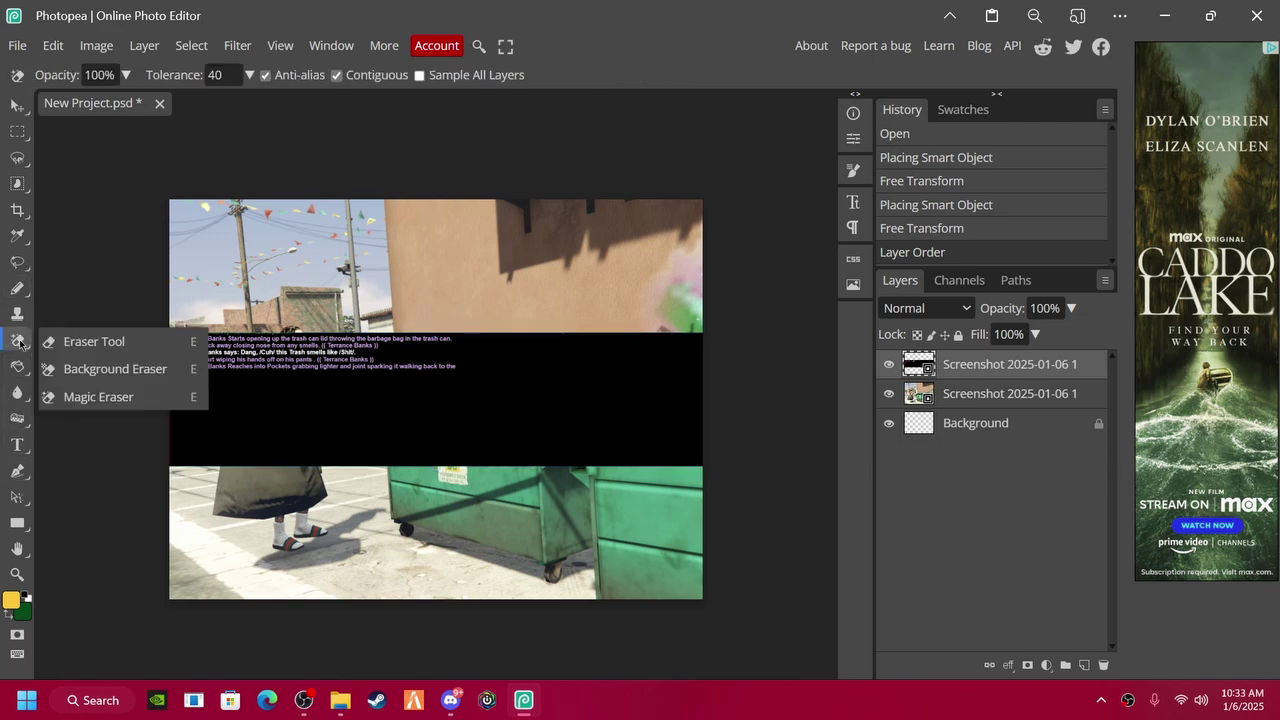
click(115, 369)
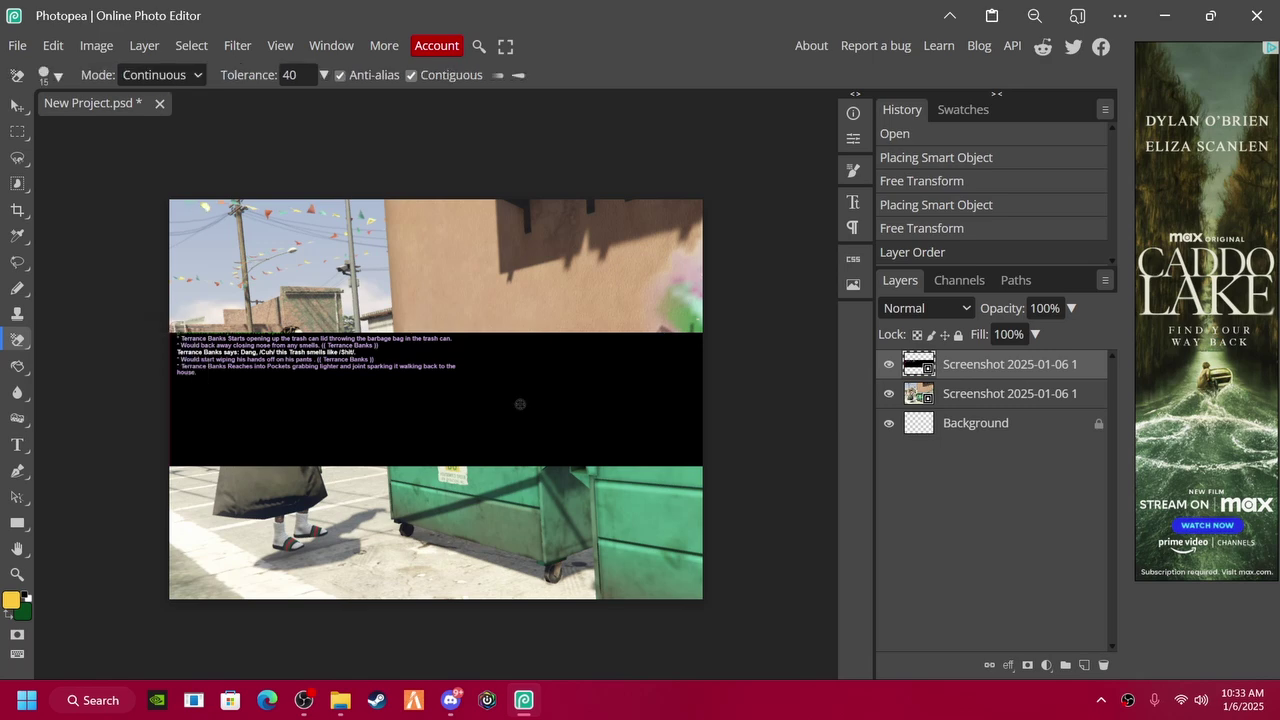
right_click(513, 414)
click(505, 373)
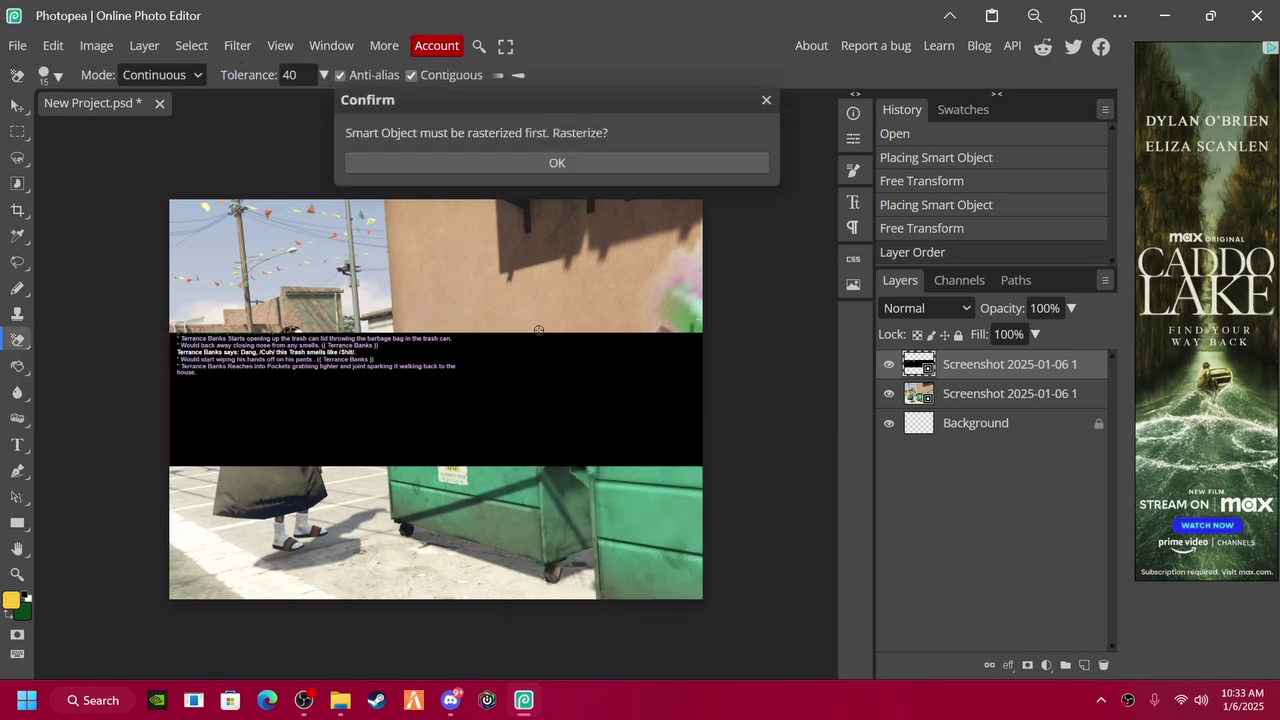
click(560, 163)
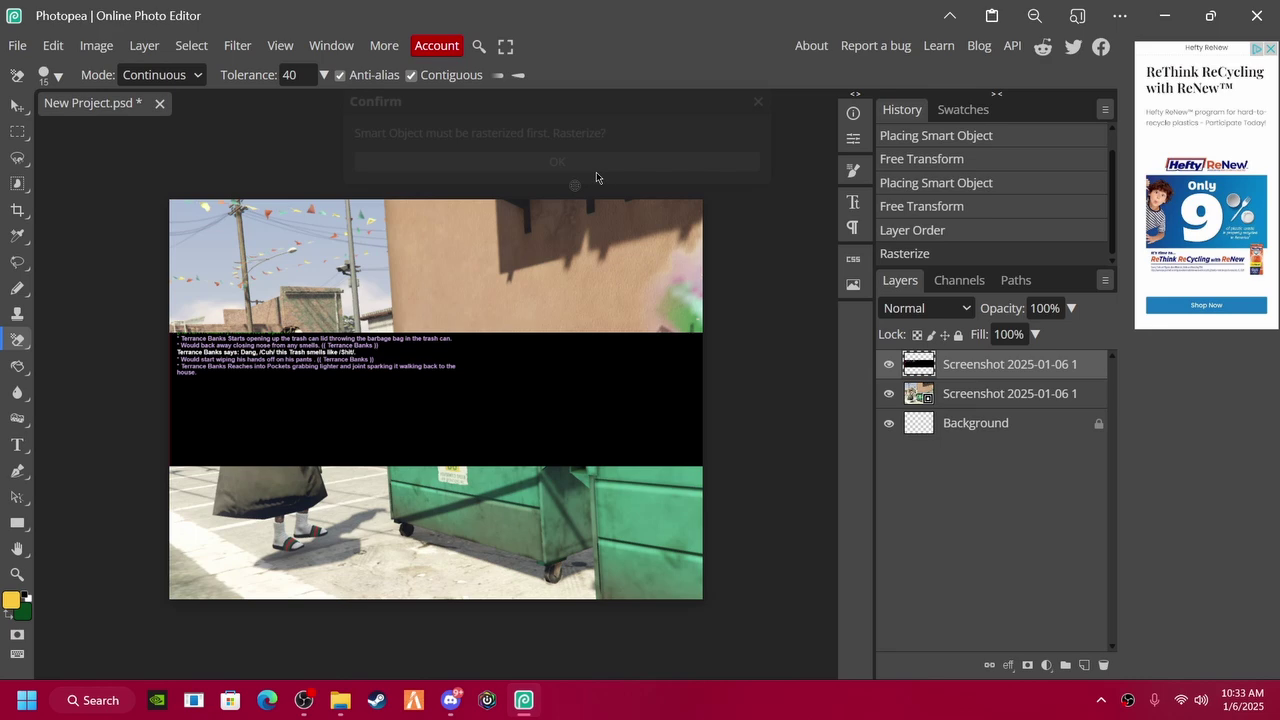
Step: Remove the black background around the chat text with the Magic Eraser
click(22, 345)
click(142, 403)
click(483, 425)
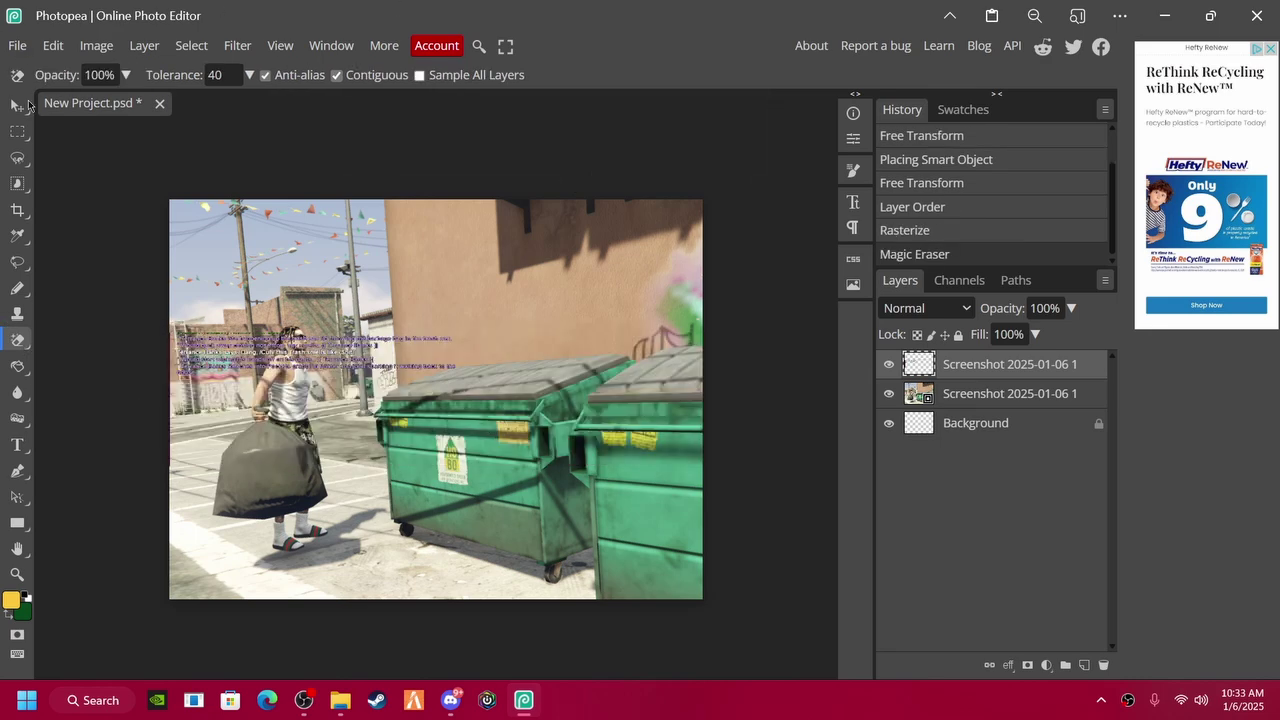
Step: Add a black 3 px outside Stroke at 100% opacity to the chat text layer through its blending options
click(16, 106)
right_click(965, 355)
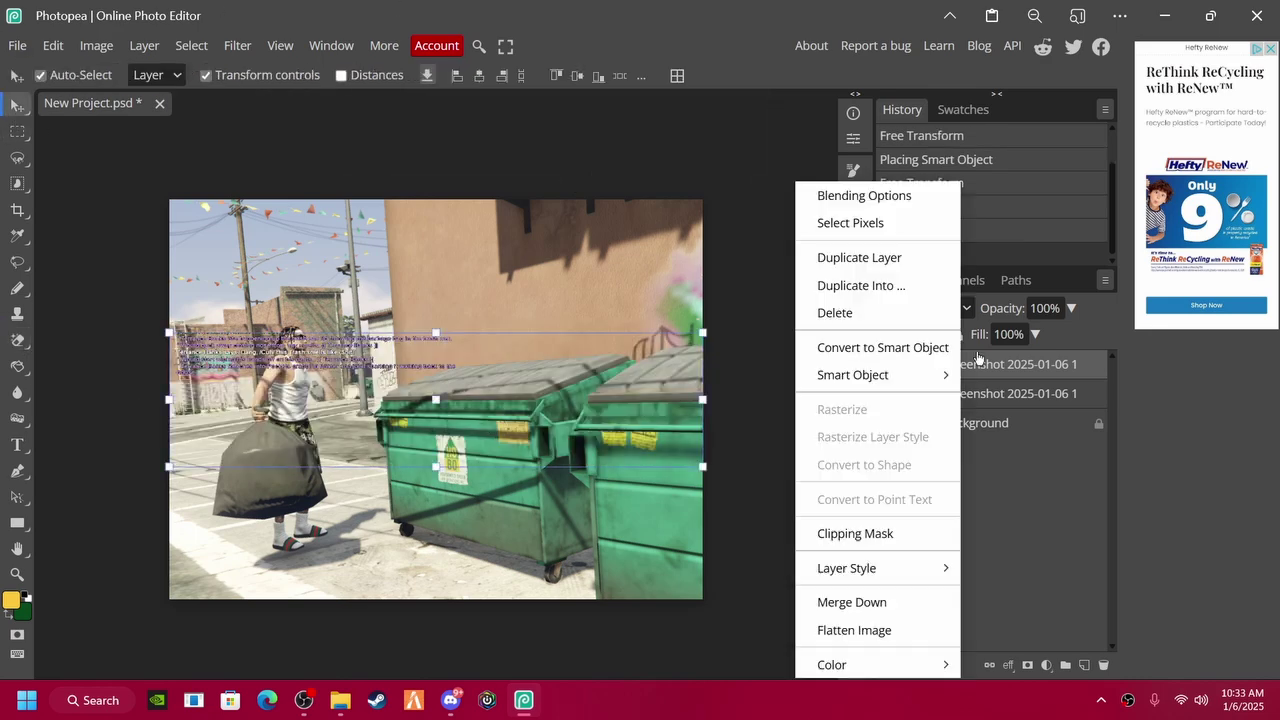
click(894, 194)
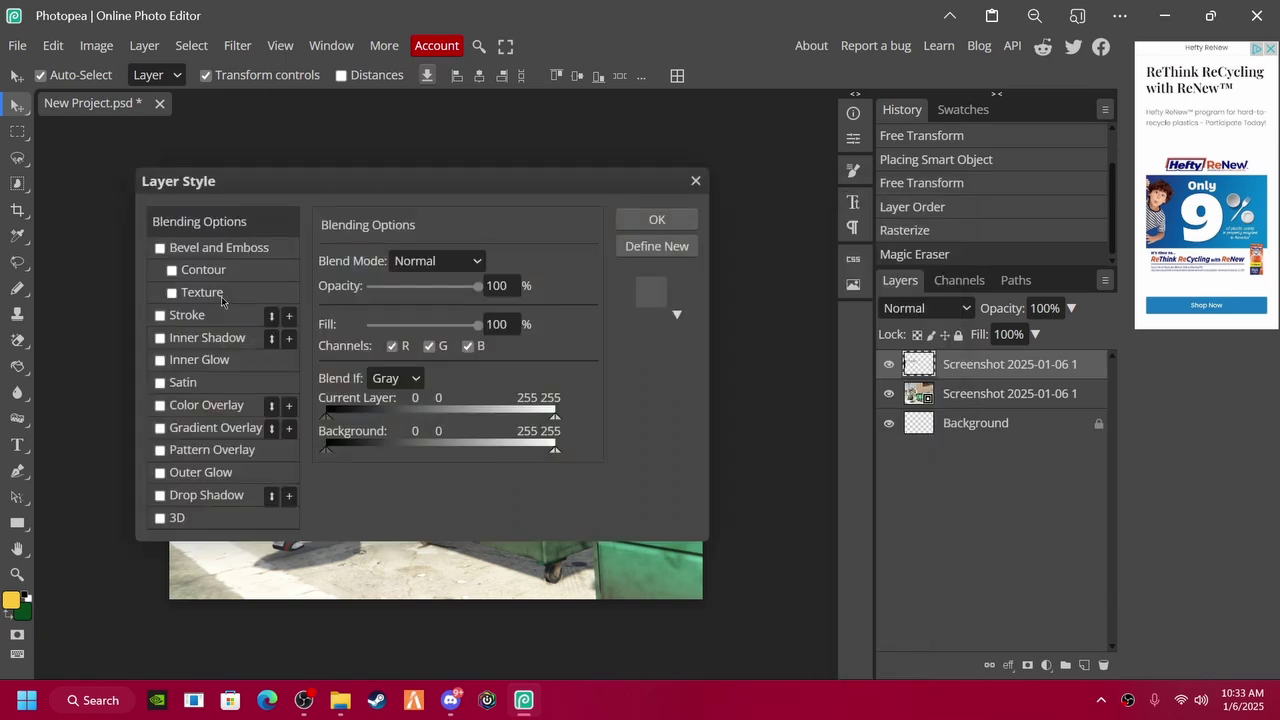
click(201, 320)
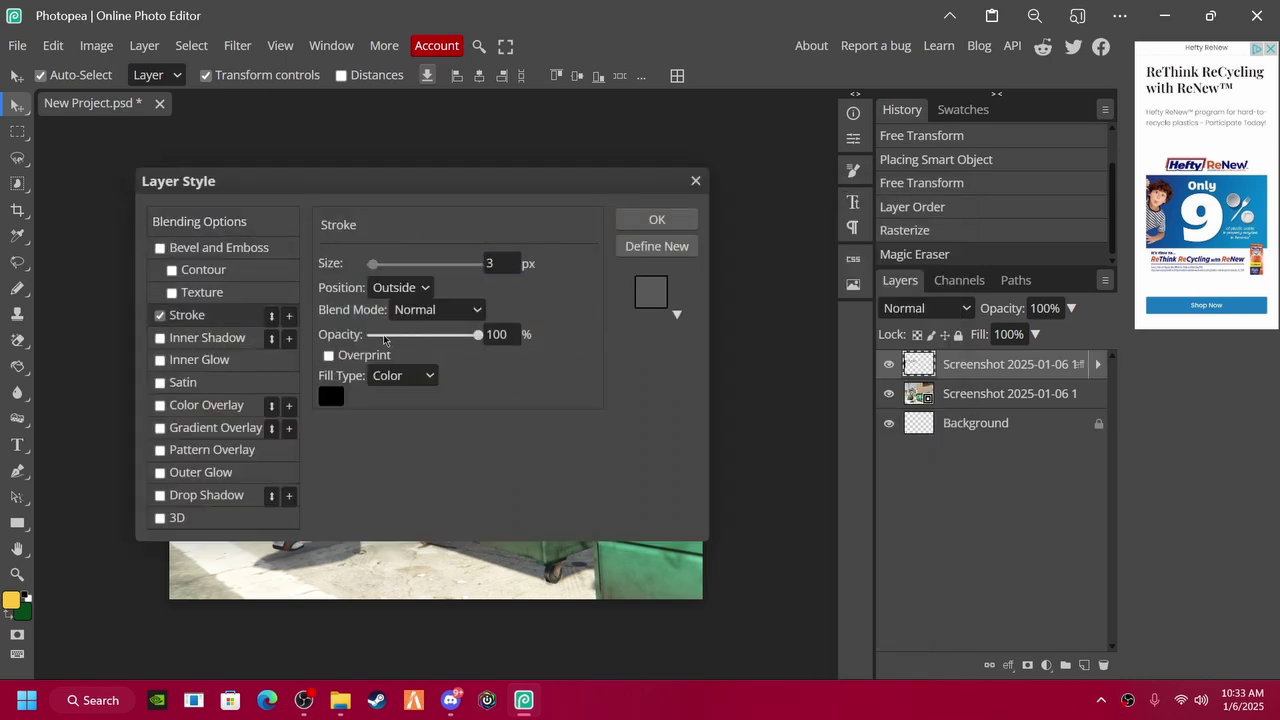
click(652, 222)
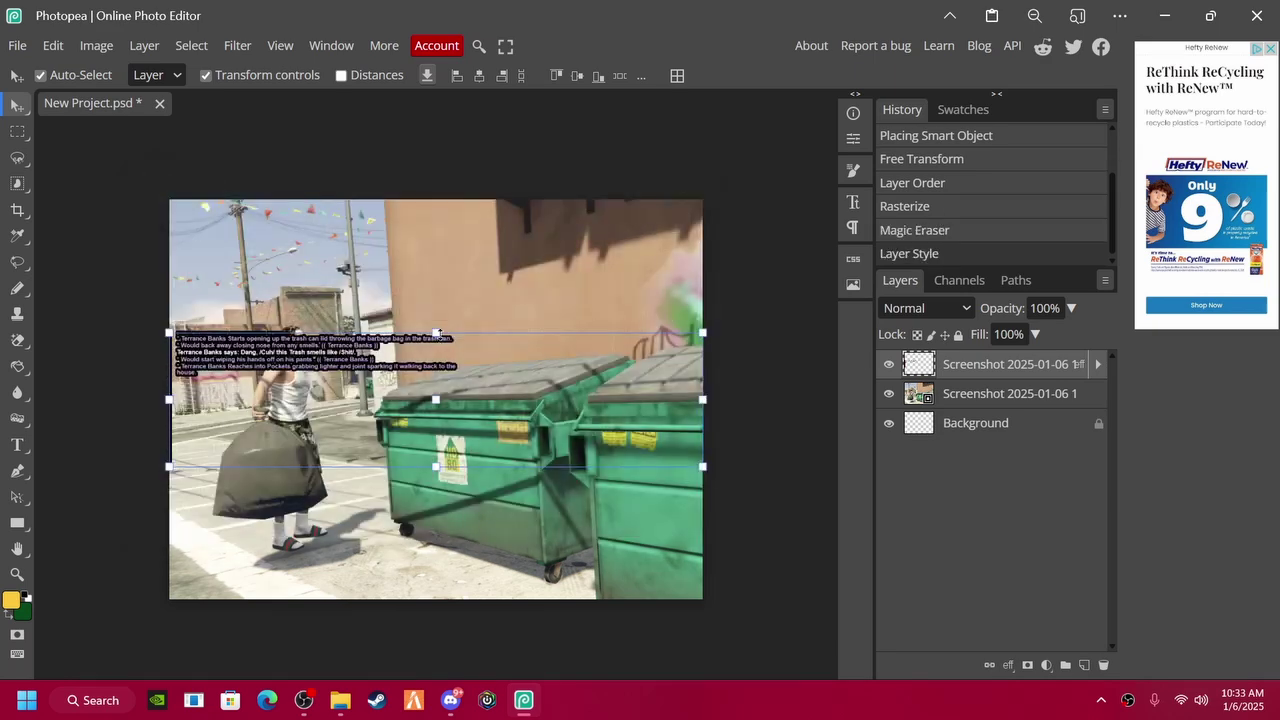
Step: Enlarge the chat text layer to about 123% and position it across the character and the dumpsters
click(437, 333)
drag(275, 345, 410, 405)
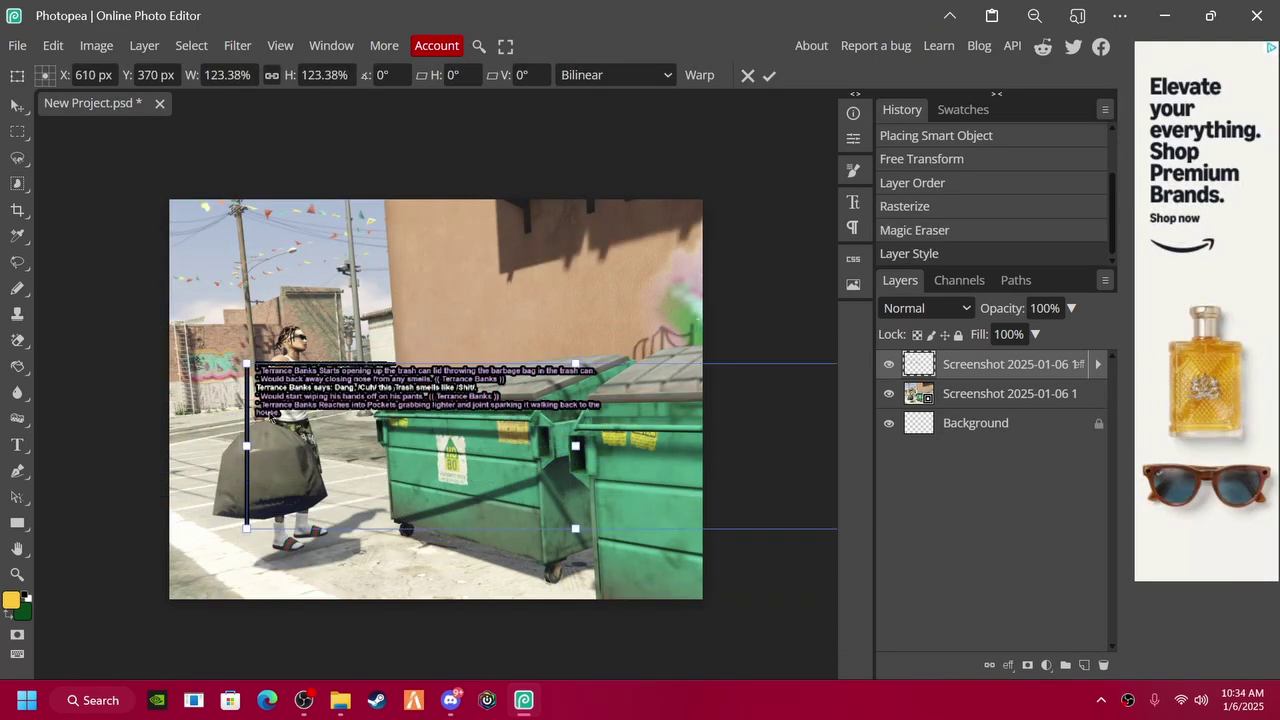
click(18, 160)
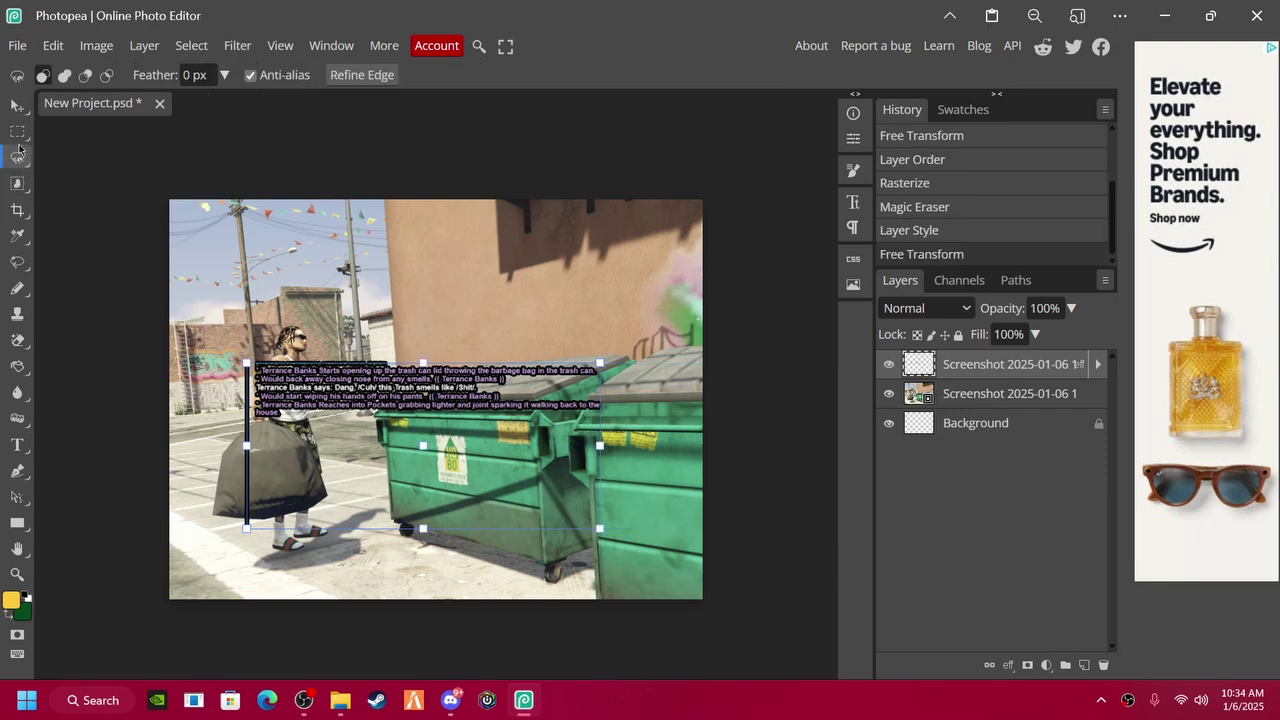
Step: Delete the leftover vertical black strip beside the chat text using a rectangular selection, and deselect
click(17, 132)
scroll(242, 412, up, 3)
scroll(239, 430, down, 2)
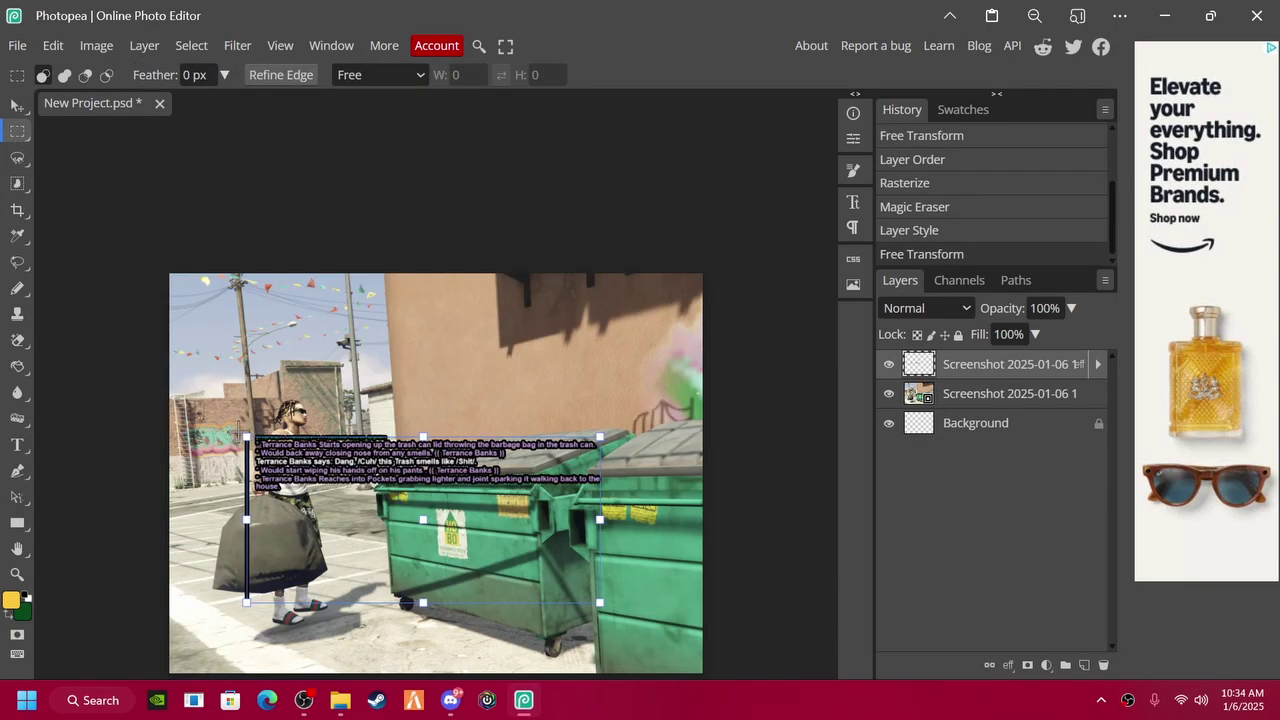
scroll(246, 478, up, 6)
scroll(218, 368, down, 3)
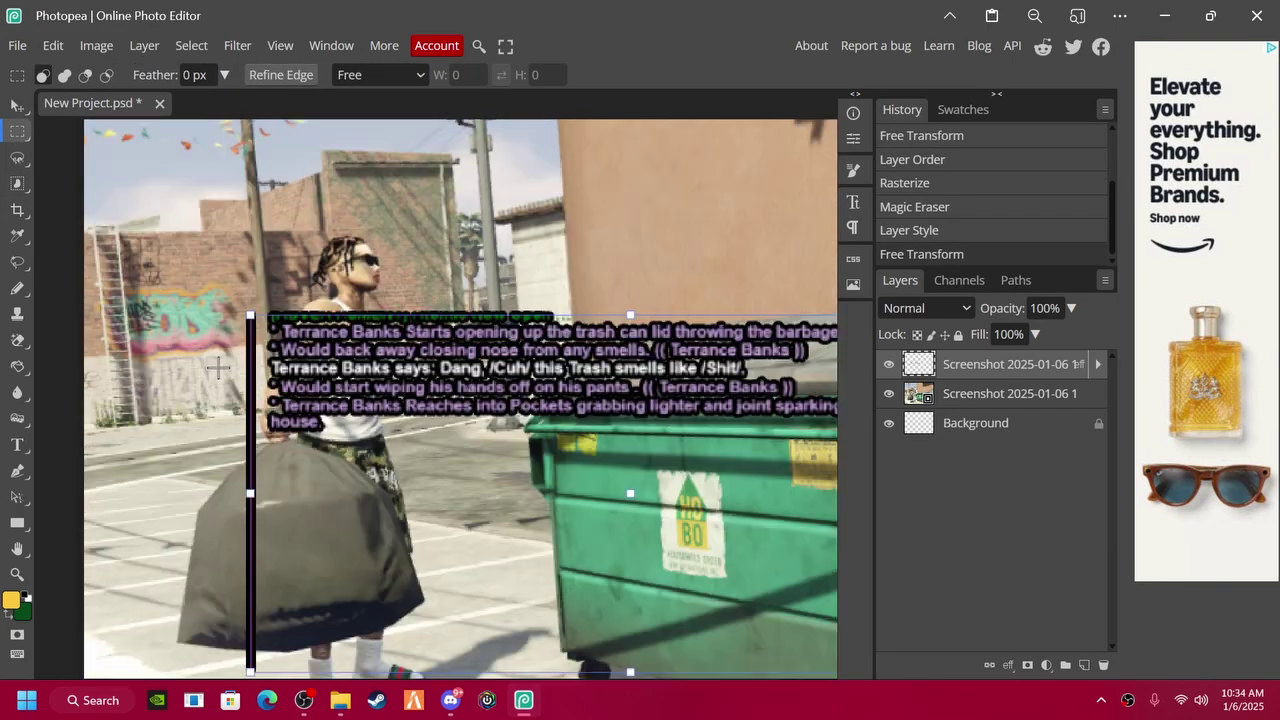
scroll(224, 340, down, 5)
drag(241, 154, 258, 548)
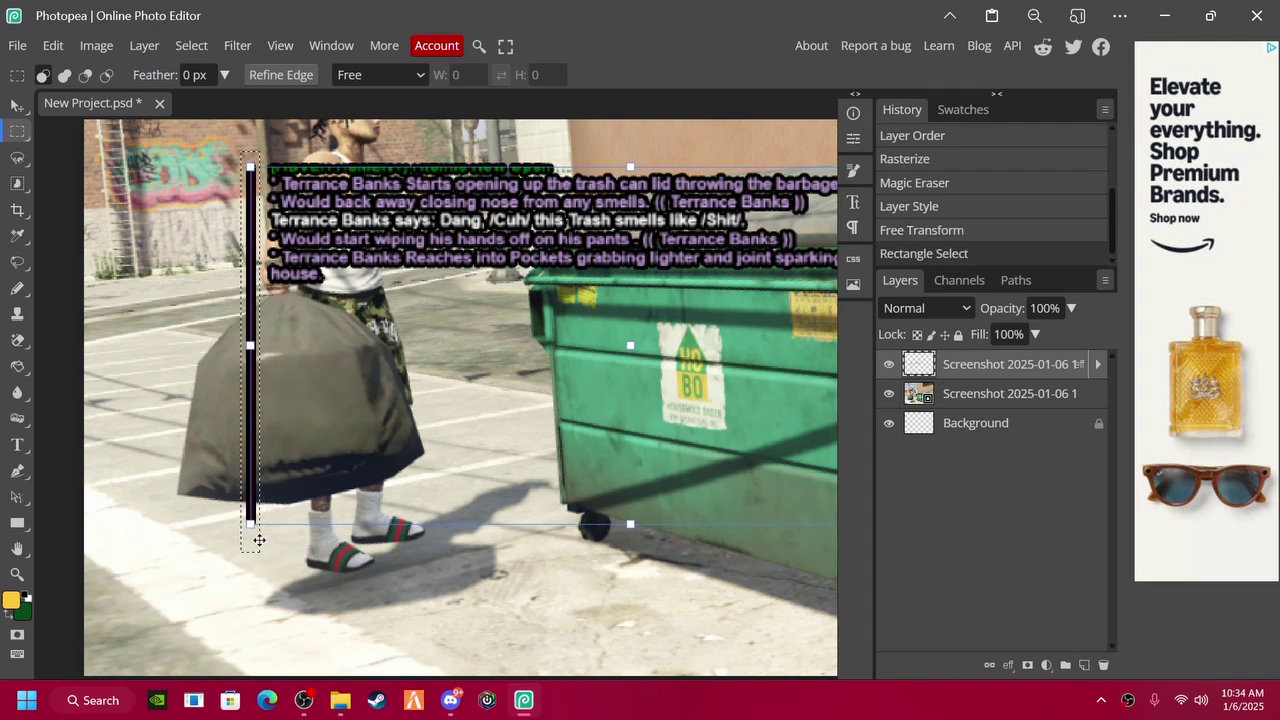
key(Delete)
key(ctrl+d)
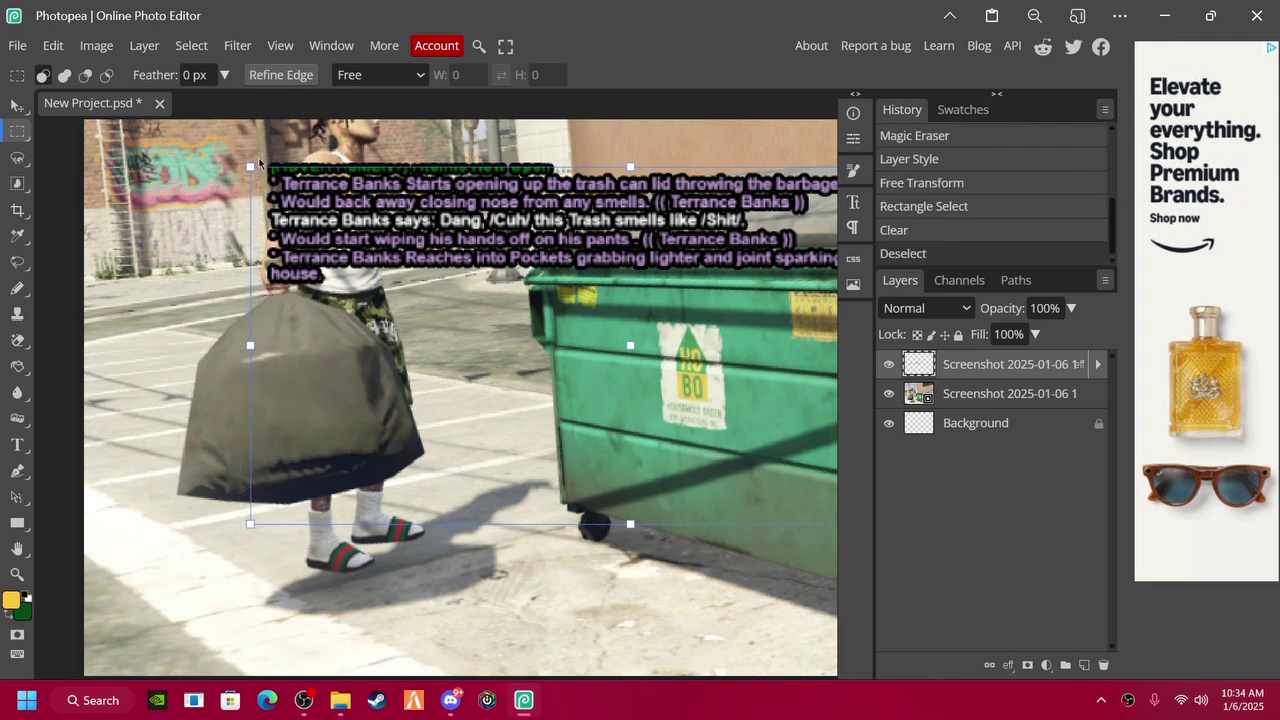
Step: Delete the leftover green text strip above the chat lines and move the chat text near the image's lower edge
drag(258, 163, 568, 174)
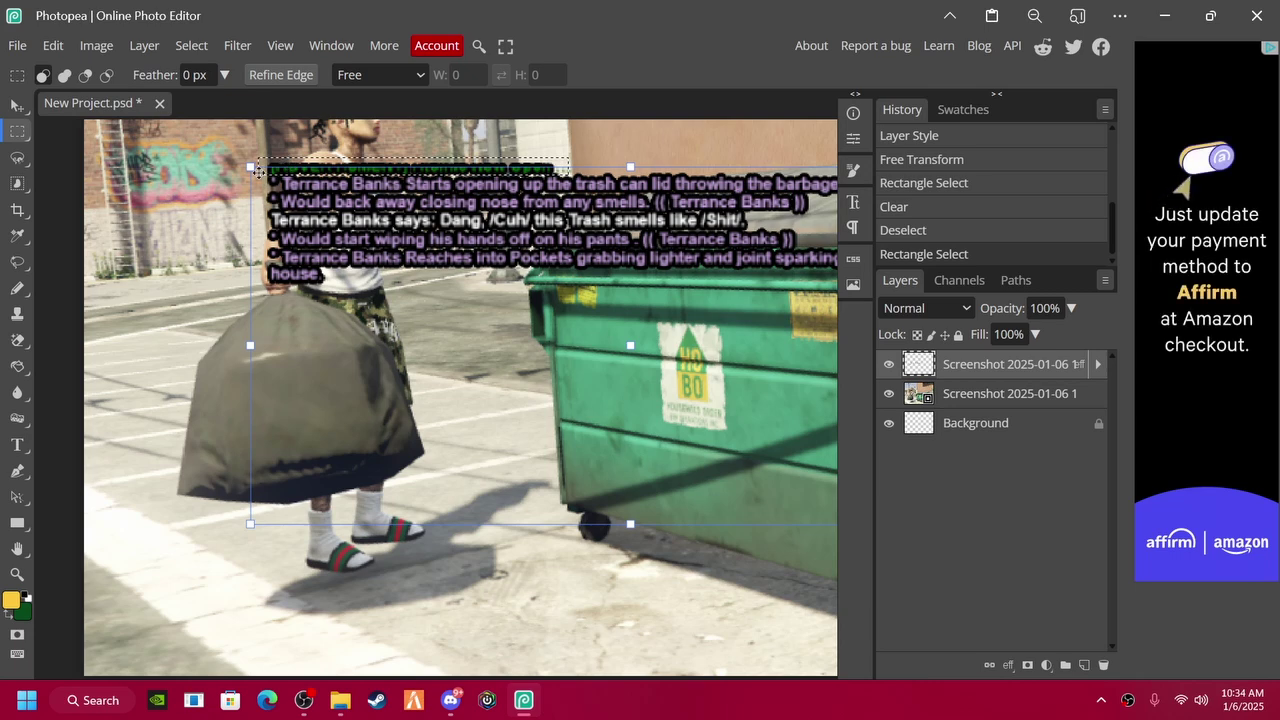
key(v)
key(Delete)
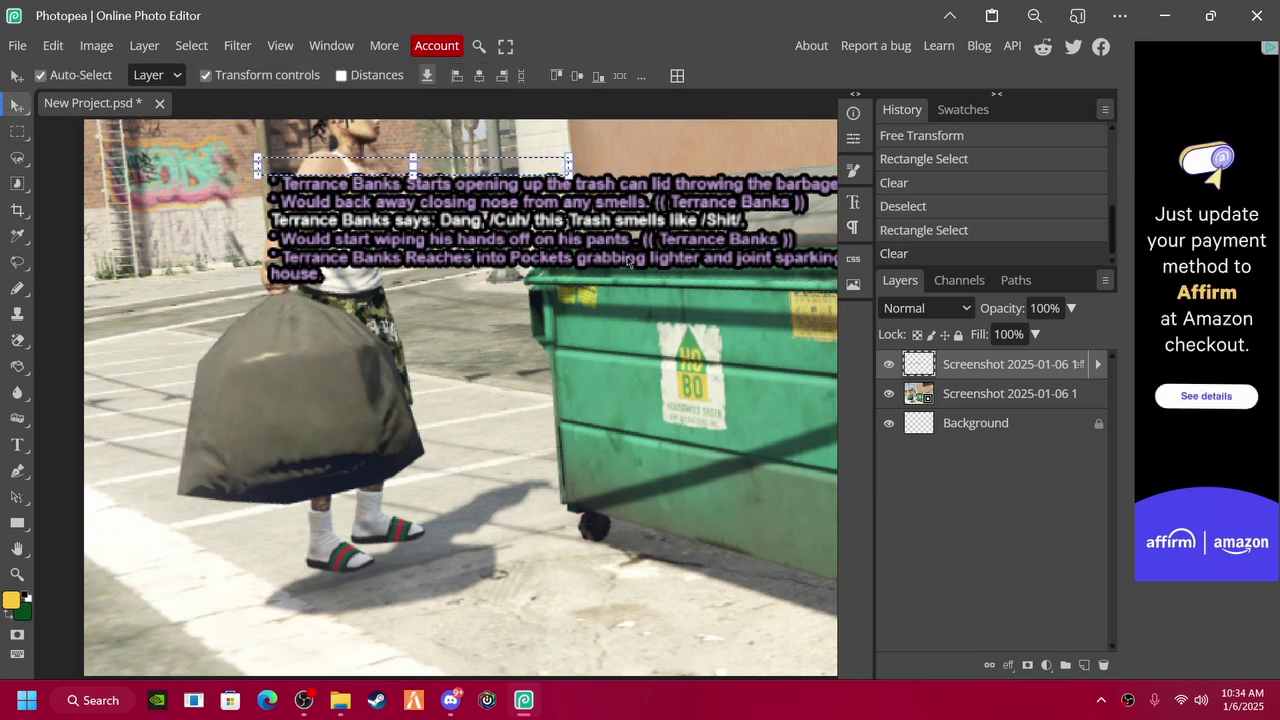
key(ctrl+d)
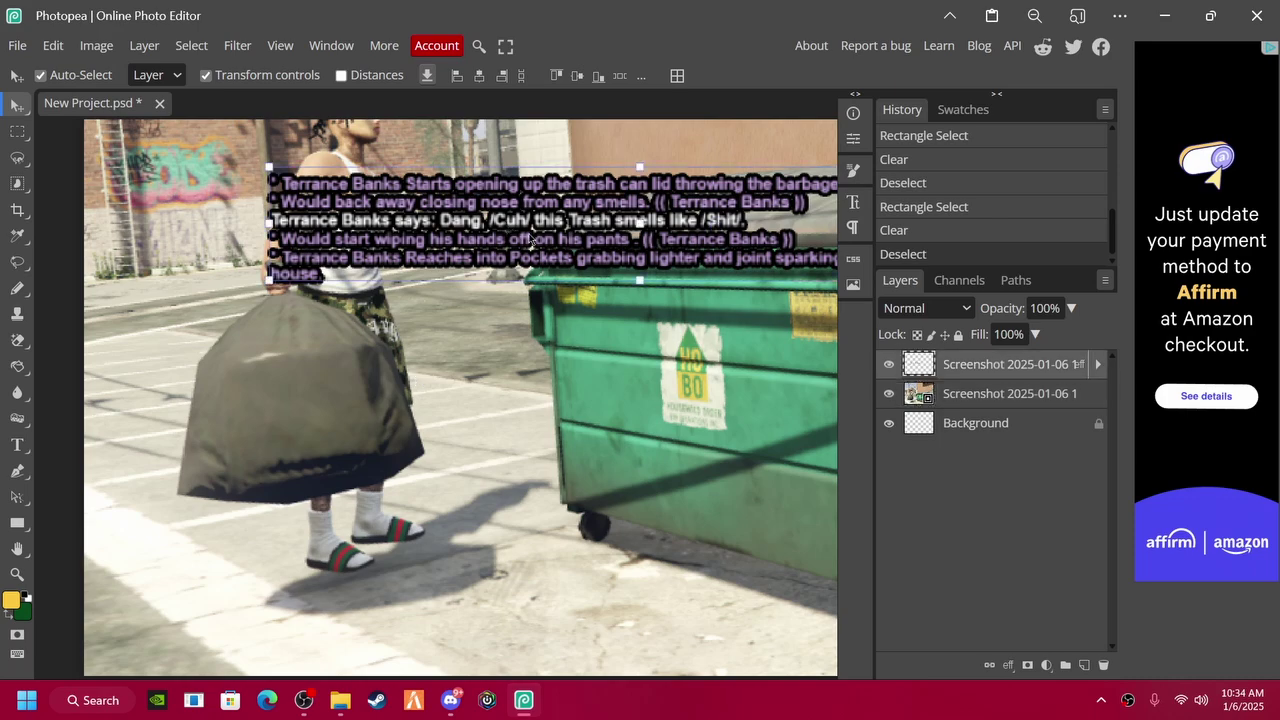
drag(530, 240, 446, 538)
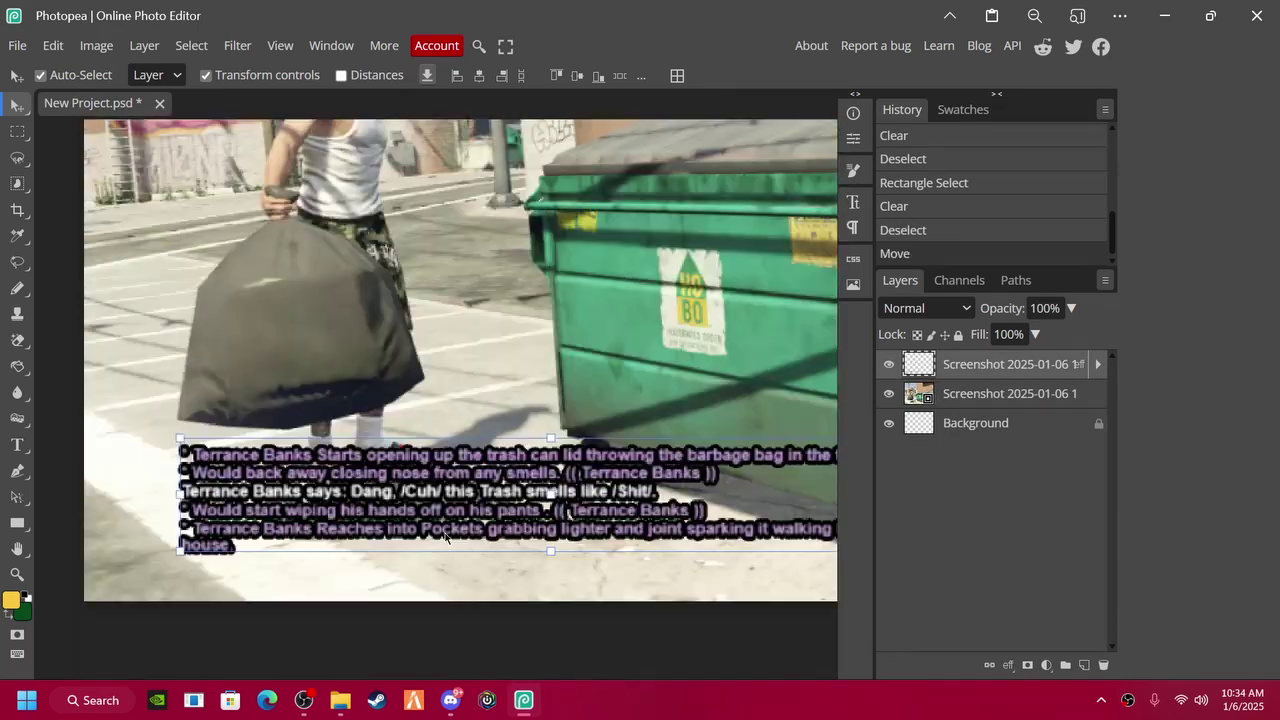
Step: Shift the scene photo layer slightly to the right within the canvas
scroll(446, 538, up, 1)
scroll(446, 538, down, 3)
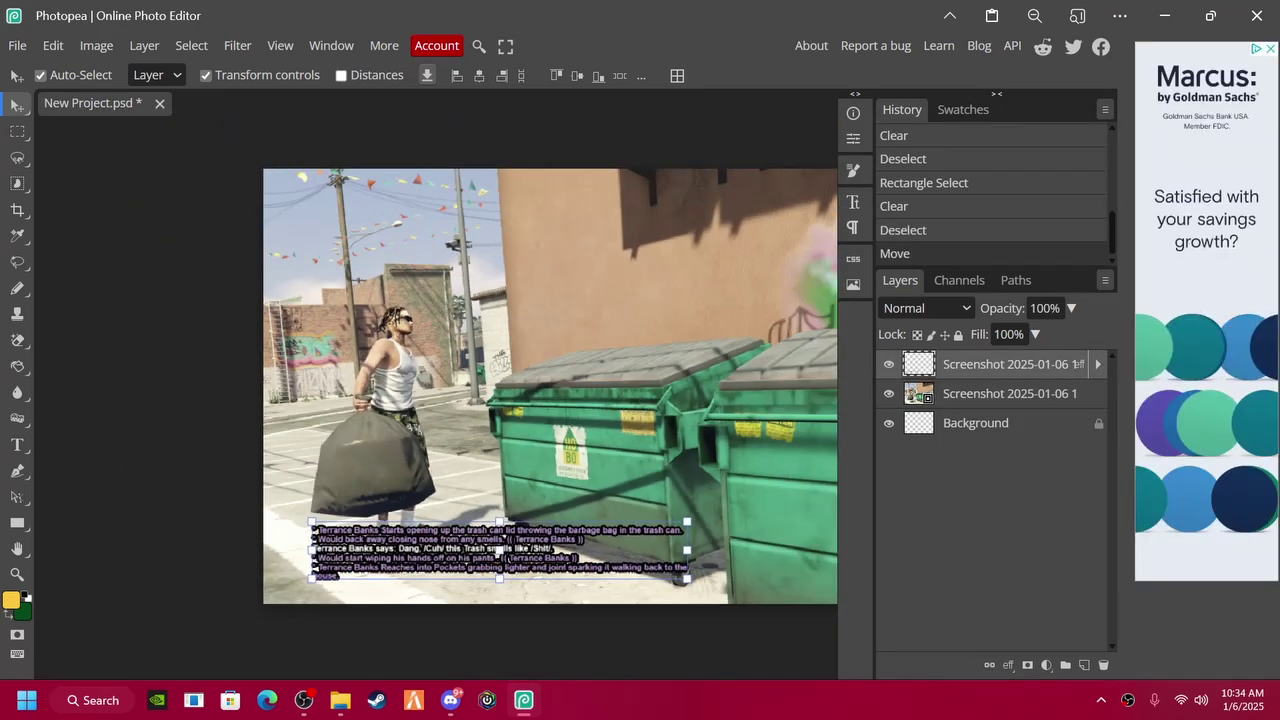
drag(408, 573, 519, 556)
click(431, 558)
Step: Move the chat text layer above the character's head, near the image's upper edge
click(1022, 361)
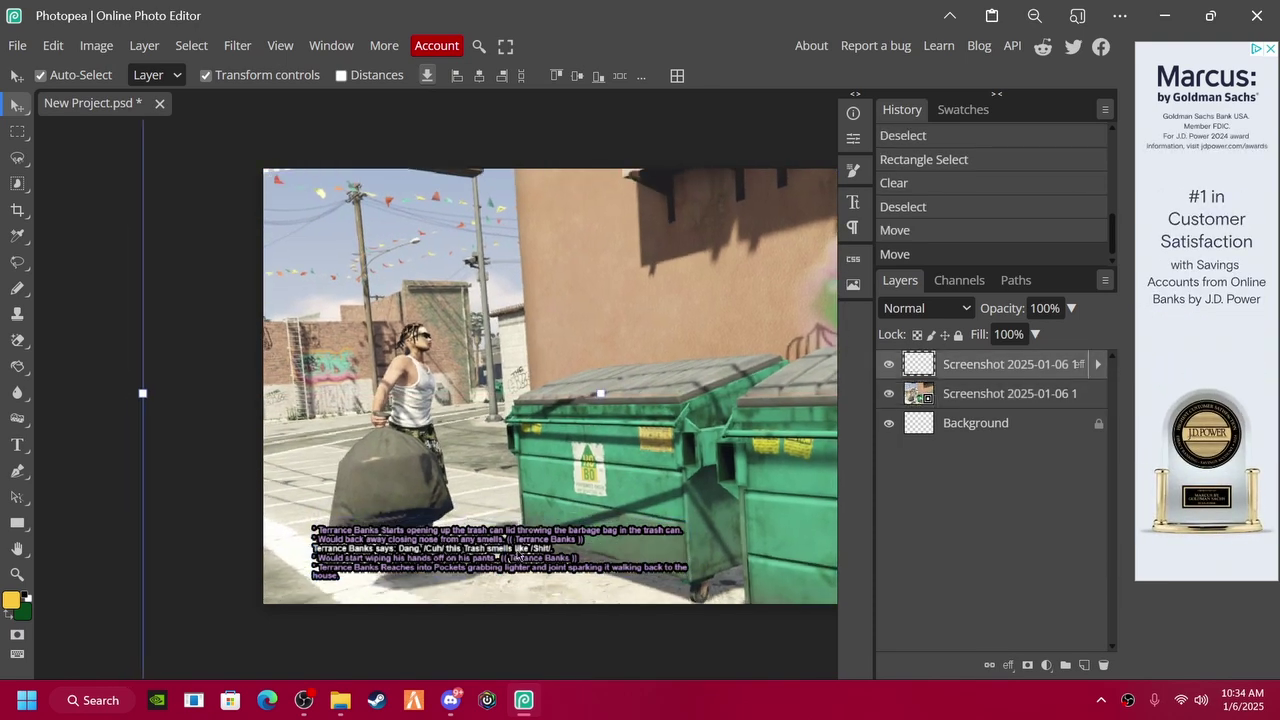
click(448, 557)
drag(454, 559, 519, 259)
click(519, 563)
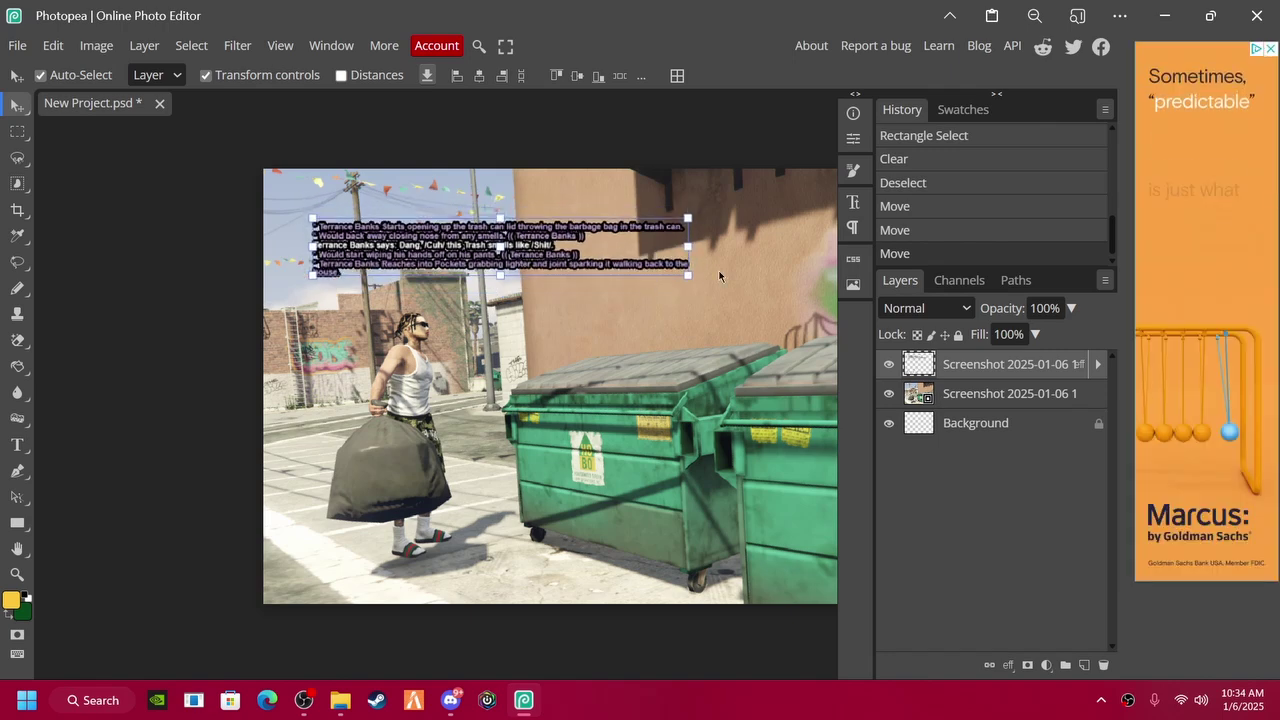
Step: Enlarge the chat text layer proportionally to about 119% so its lines extend farther across the building wall
drag(688, 273, 757, 321)
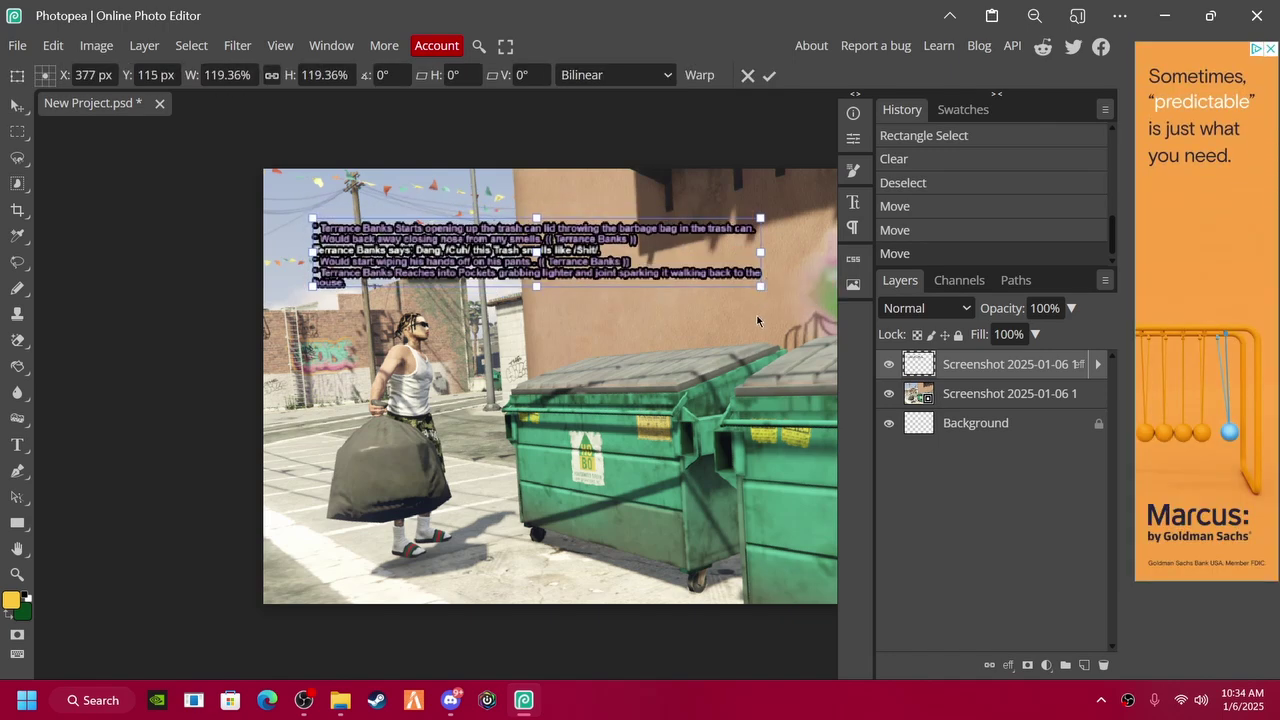
scroll(674, 456, down, 3)
scroll(671, 447, up, 3)
scroll(671, 447, down, 2)
scroll(671, 447, right, 1)
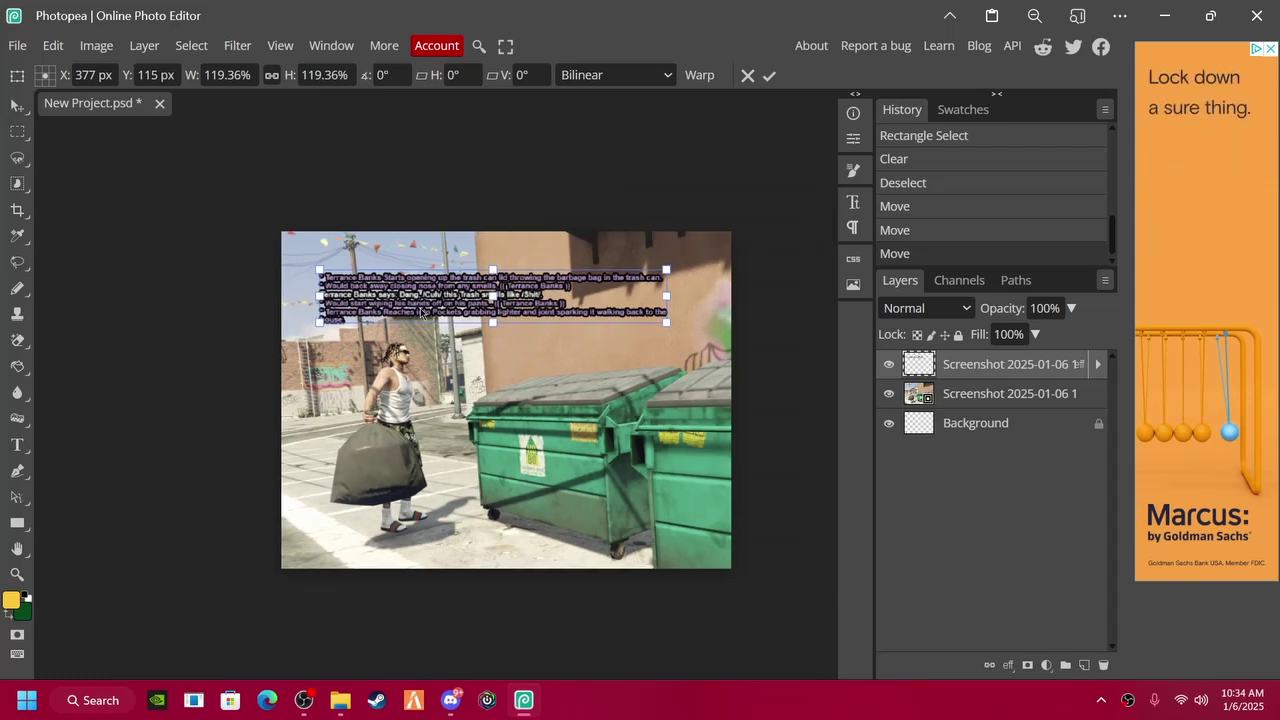
click(771, 75)
Step: Export the composition as an 800 x 600 px PNG named New Project 1 at 100% quality
click(12, 46)
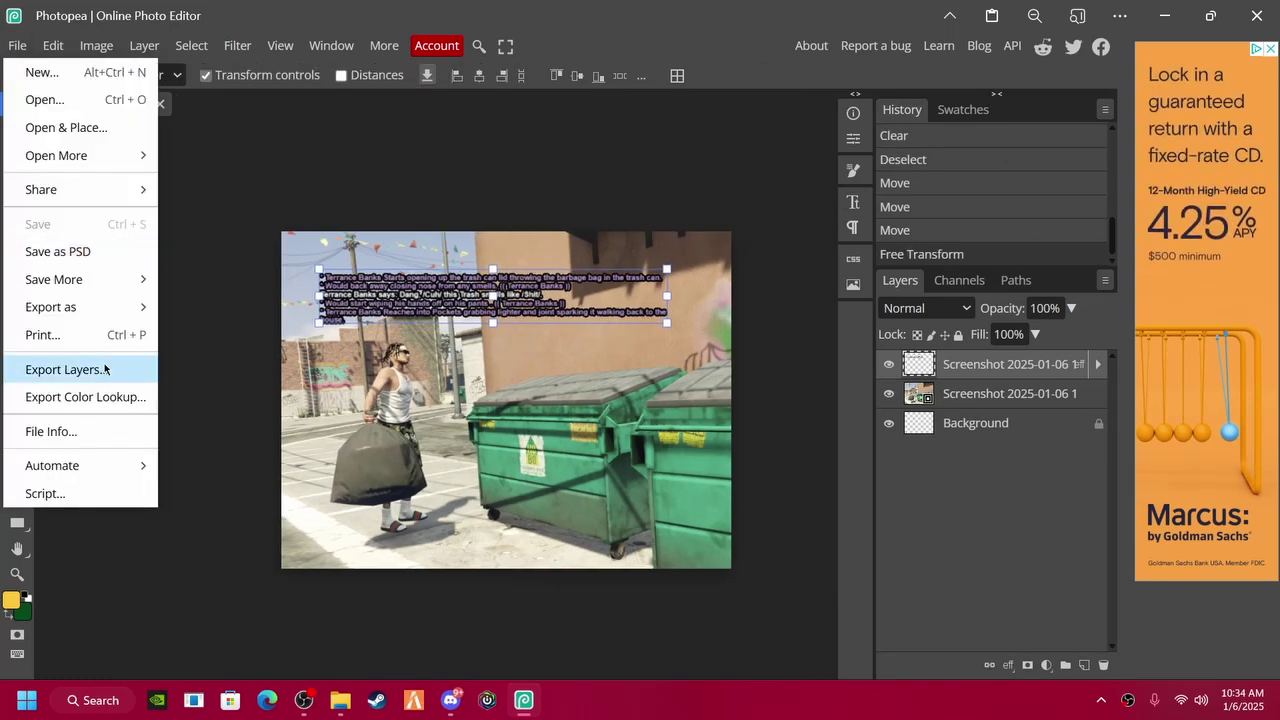
mouse_move(91, 313)
click(195, 307)
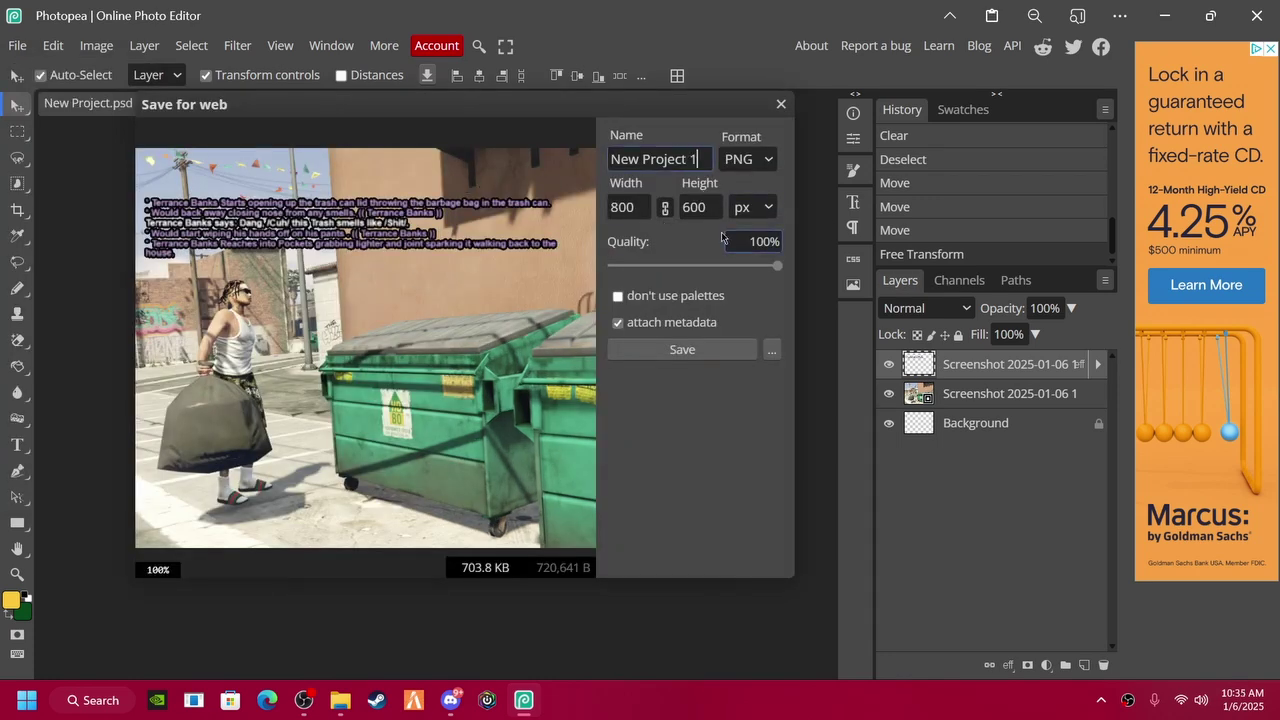
click(682, 349)
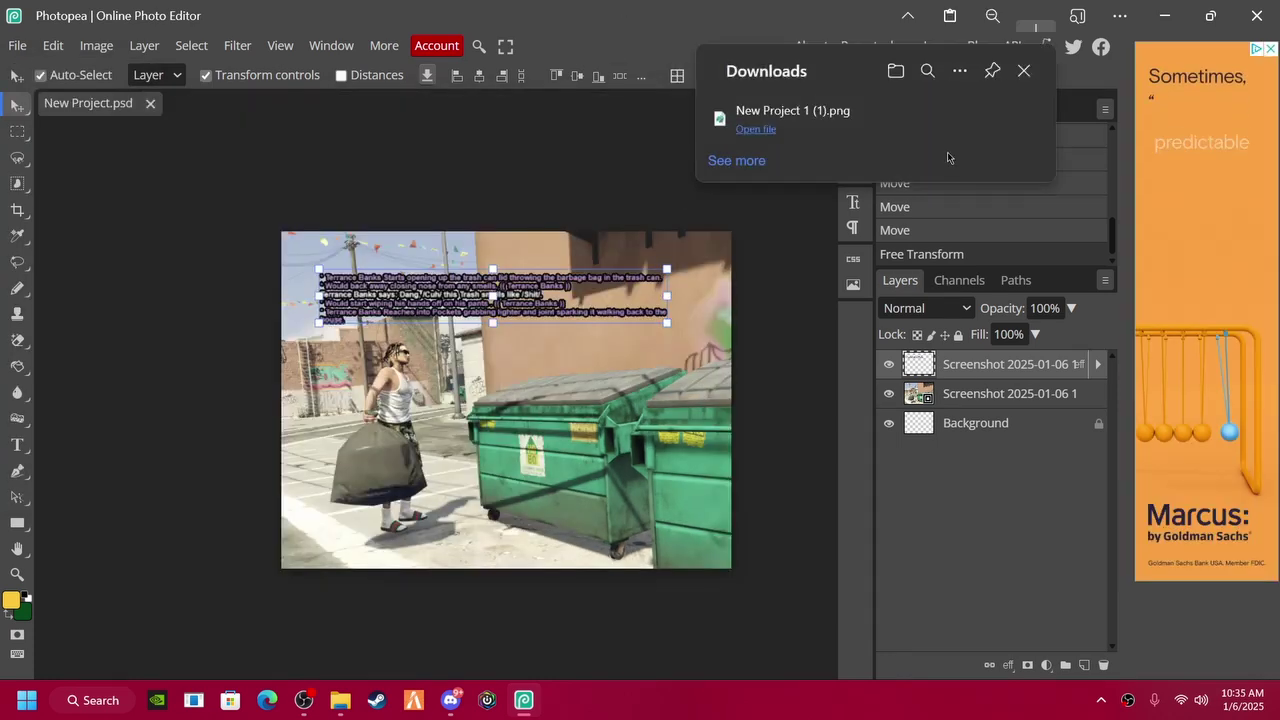
Step: Open the exported PNG to check it, and close both the image viewer and the photo editor
click(756, 129)
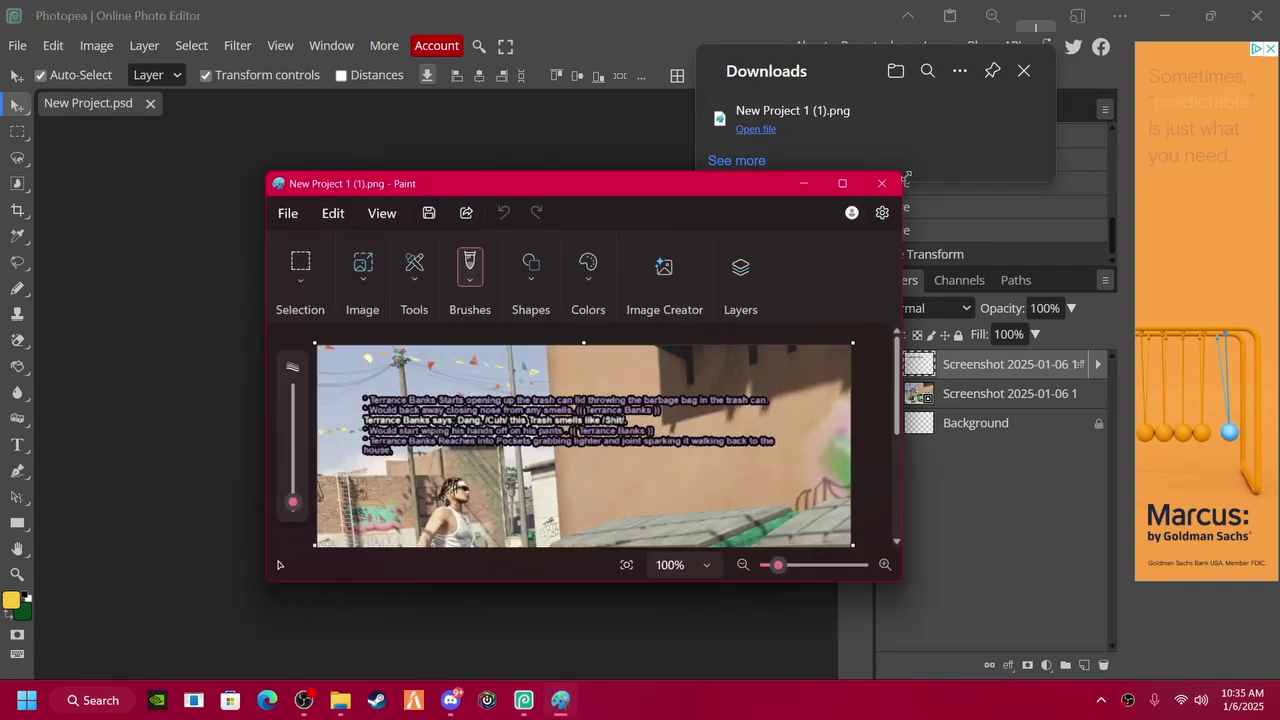
click(881, 183)
click(1260, 16)
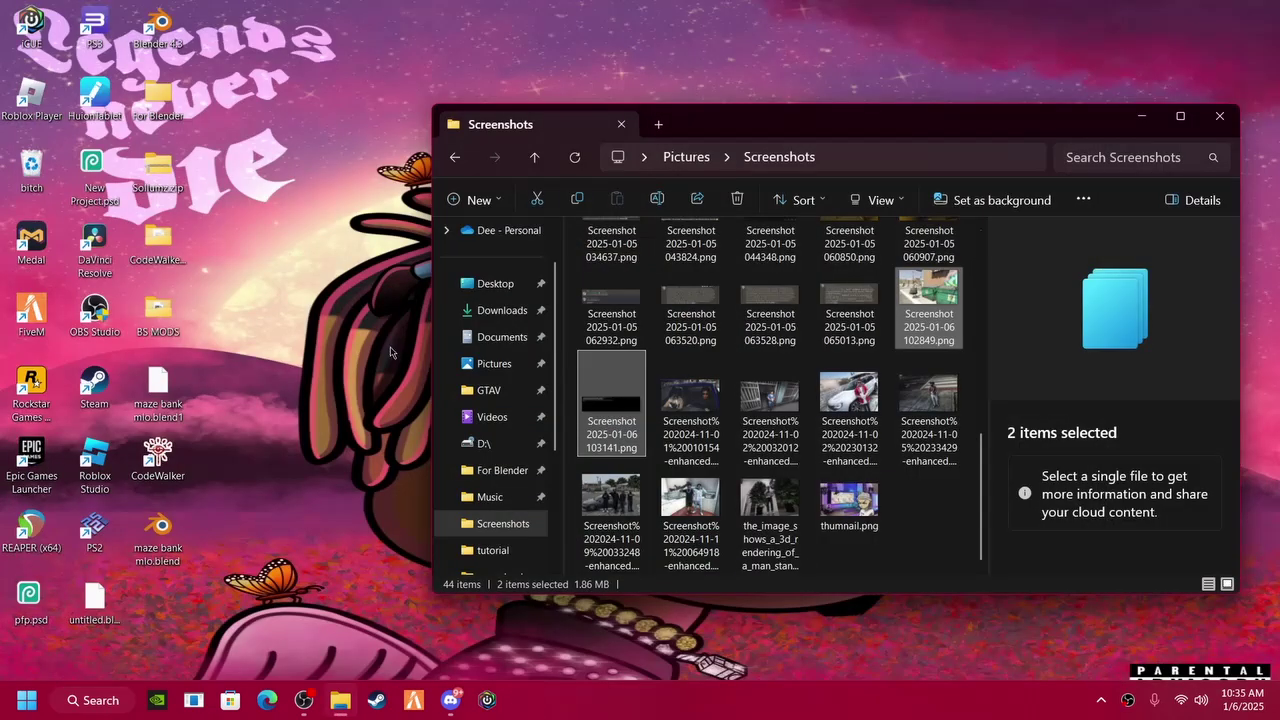